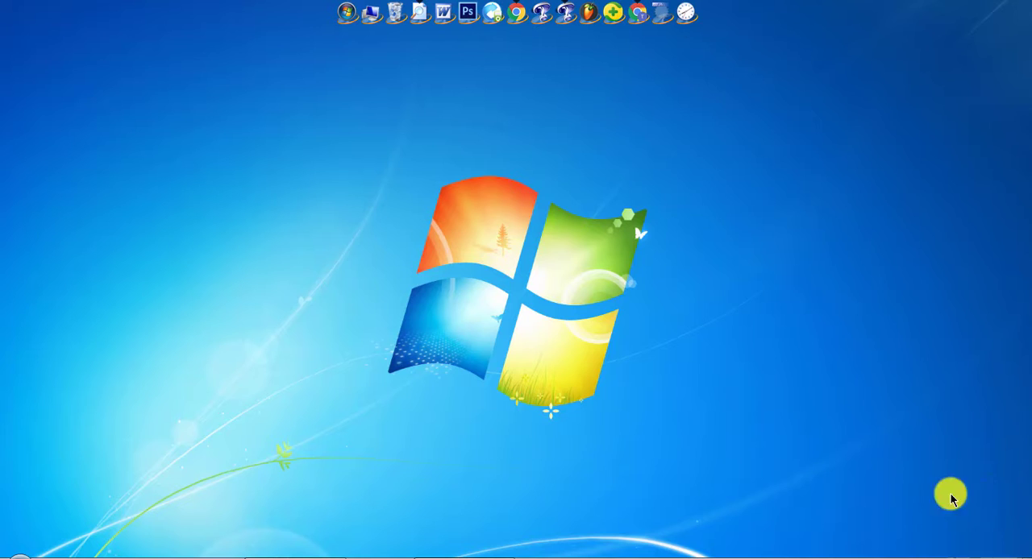
Refresh the desktop and examine the running processes and their memory use in Task Manager, closing it when done
right_click(645, 214)
left_click(687, 258)
key("ctrl+shift+Escape")
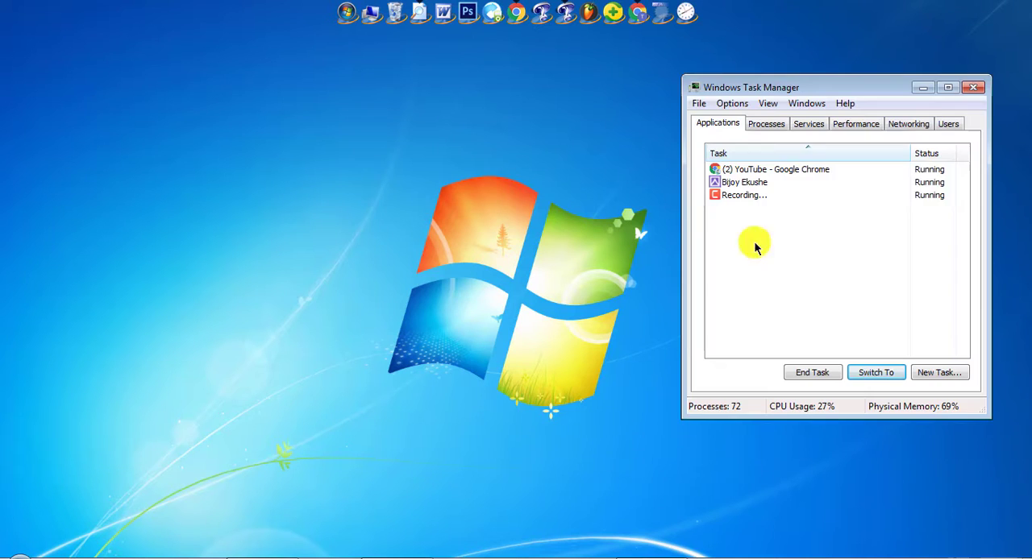
left_click(765, 126)
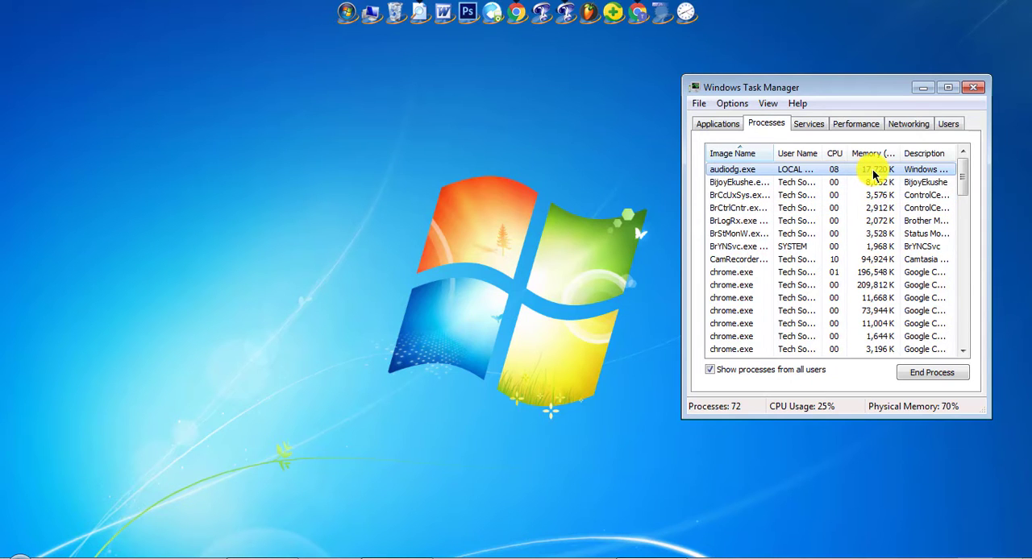
left_click(976, 88)
right_click(719, 163)
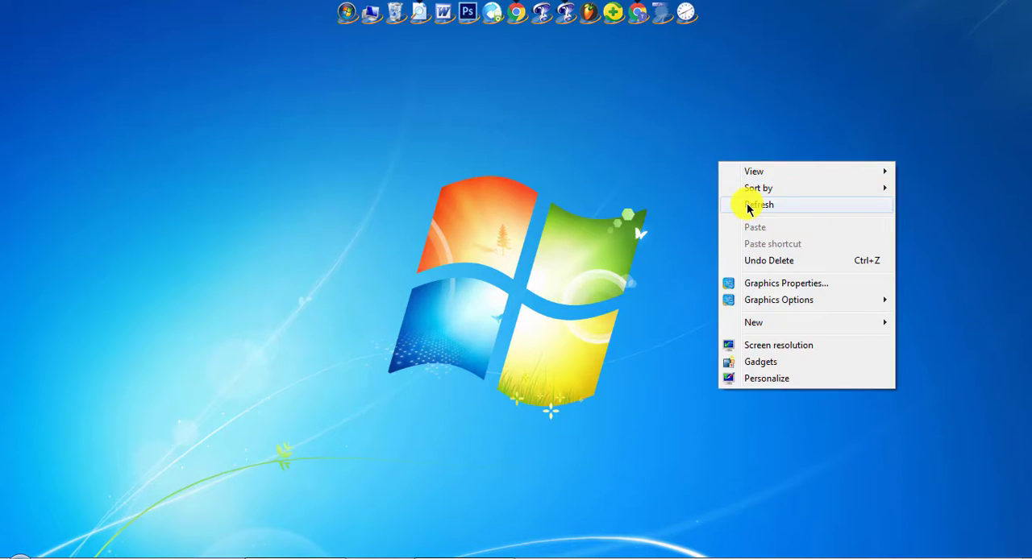
left_click(604, 207)
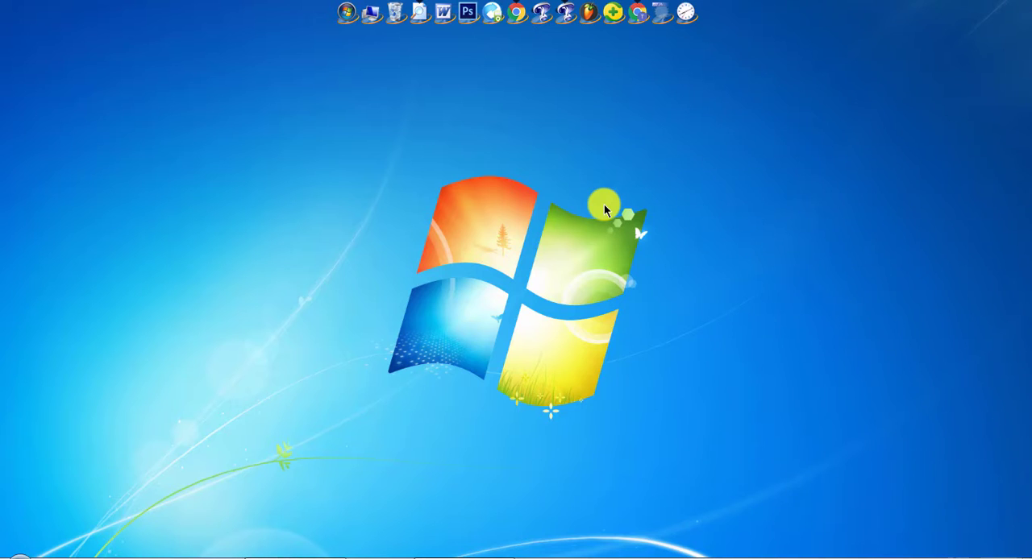
Open the Windows Services console by running services.msc
key("super+r")
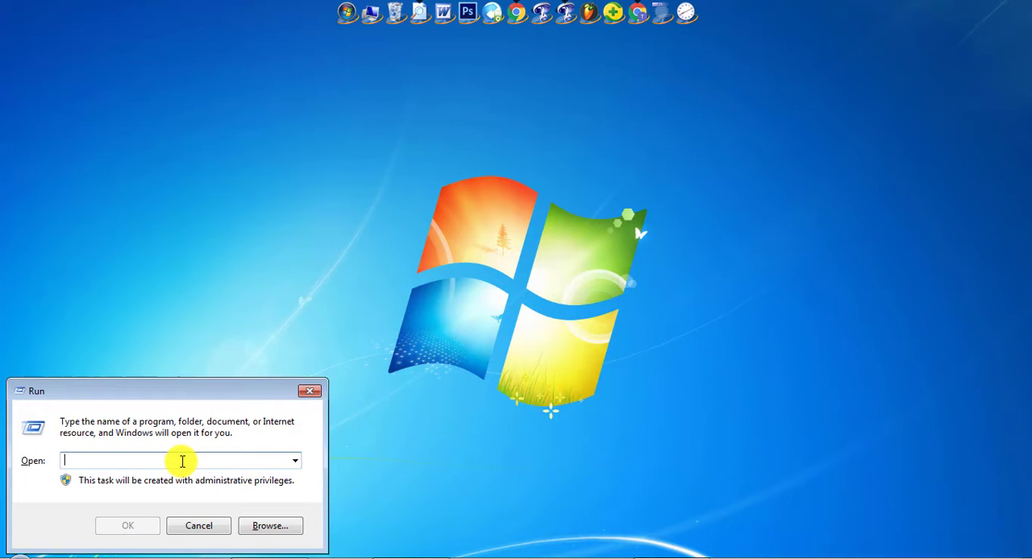
type("servic")
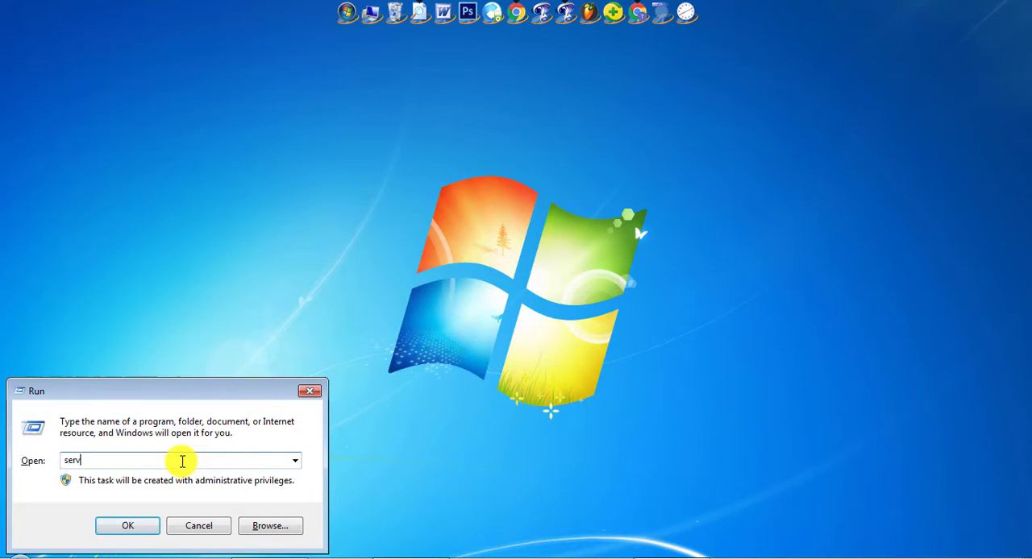
type("es.msc")
key("Return")
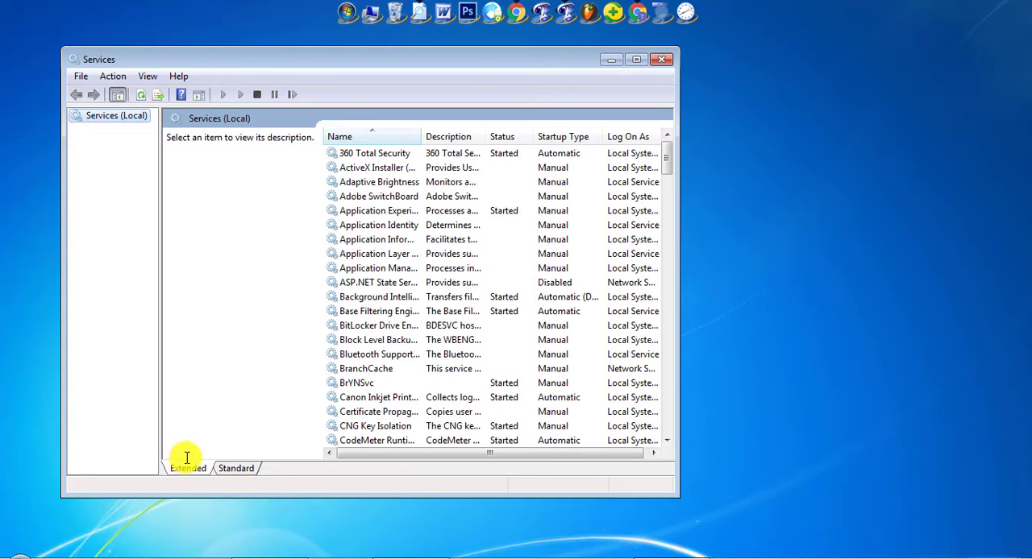
Find the Superfetch service in the list of local services and open its properties
left_click(407, 283)
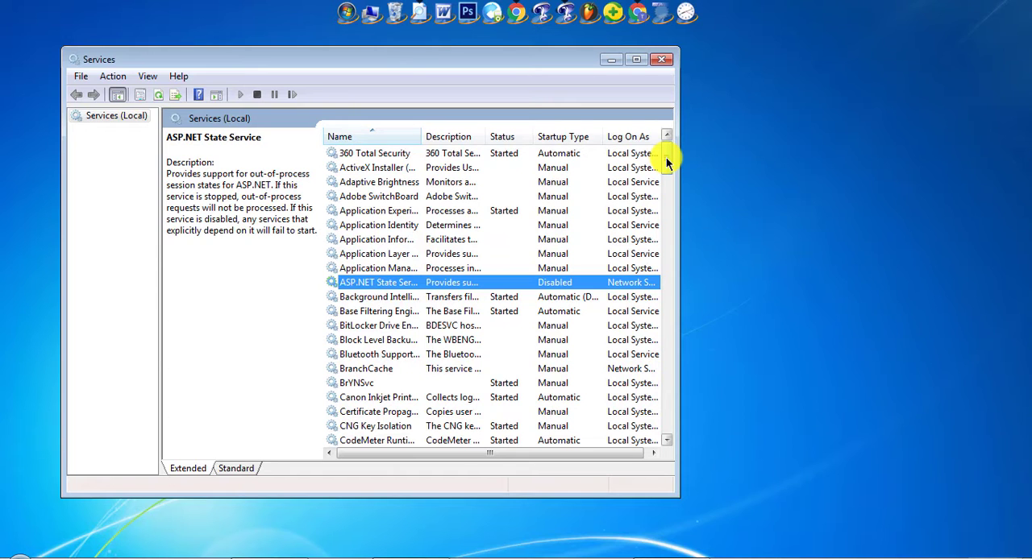
left_click_drag(666, 157, 664, 210)
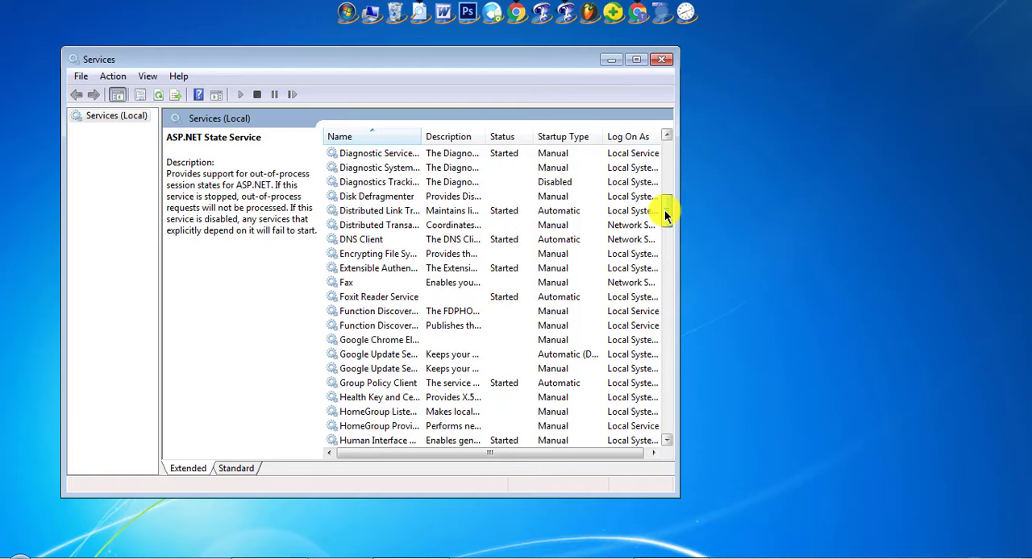
left_click_drag(663, 209, 666, 257)
left_click(399, 341)
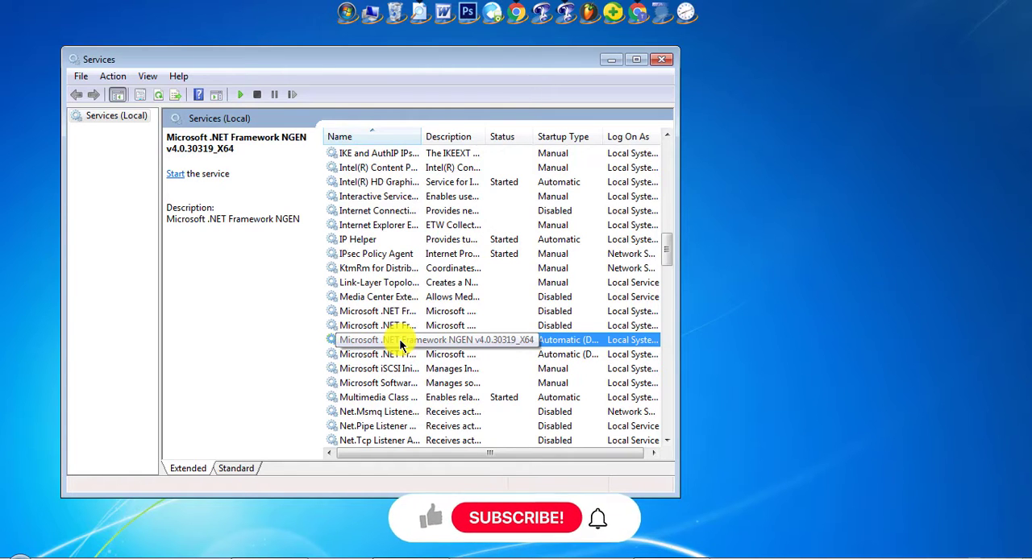
key("s")
key("Down")
key("Down")
key("Down")
key("Down")
key("Down")
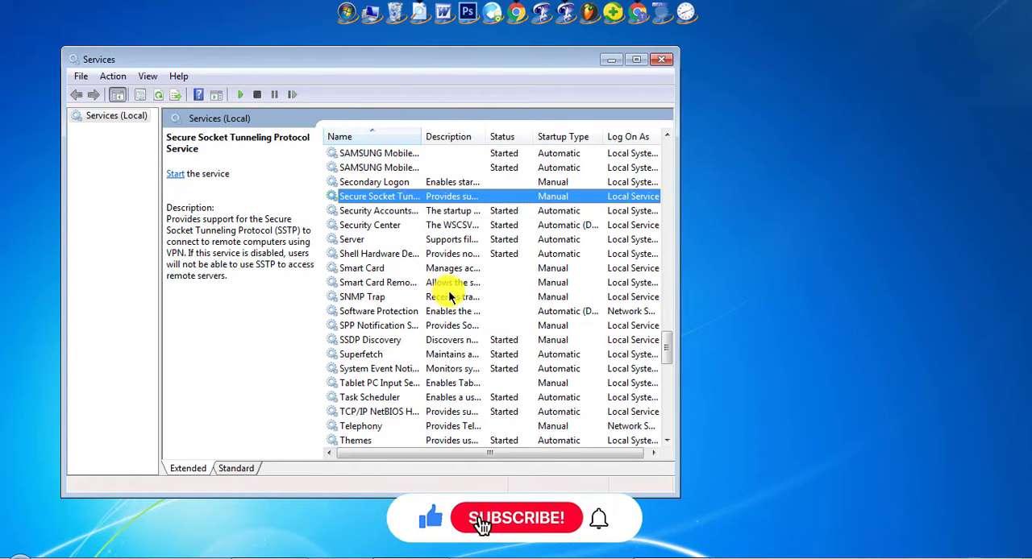
key("Down")
key("Down")
key("Down")
key("Down")
key("Down")
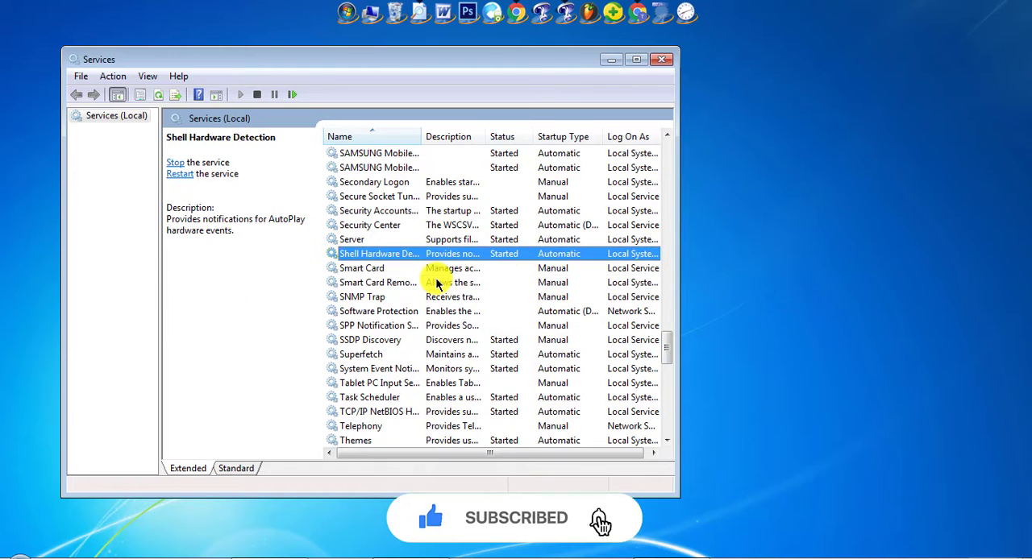
key("Down")
key("Down")
left_click(364, 354)
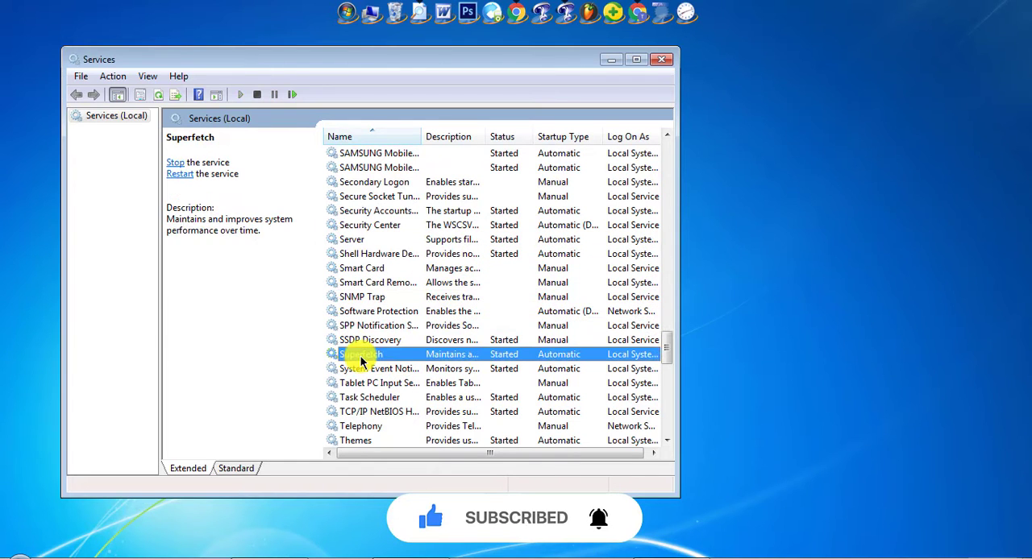
double_click(411, 355)
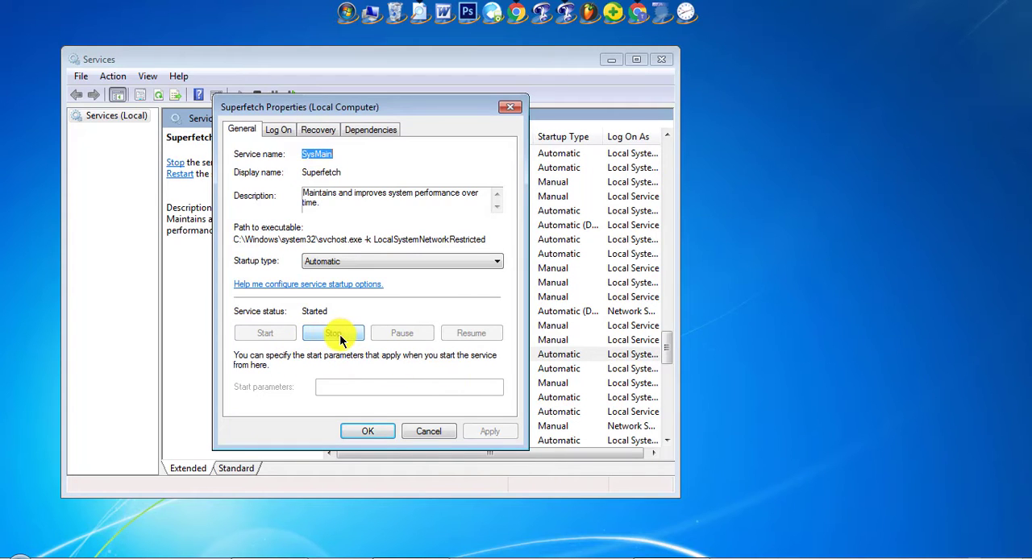
Stop the Superfetch service, set its startup type to Disabled, and apply the change
left_click(340, 337)
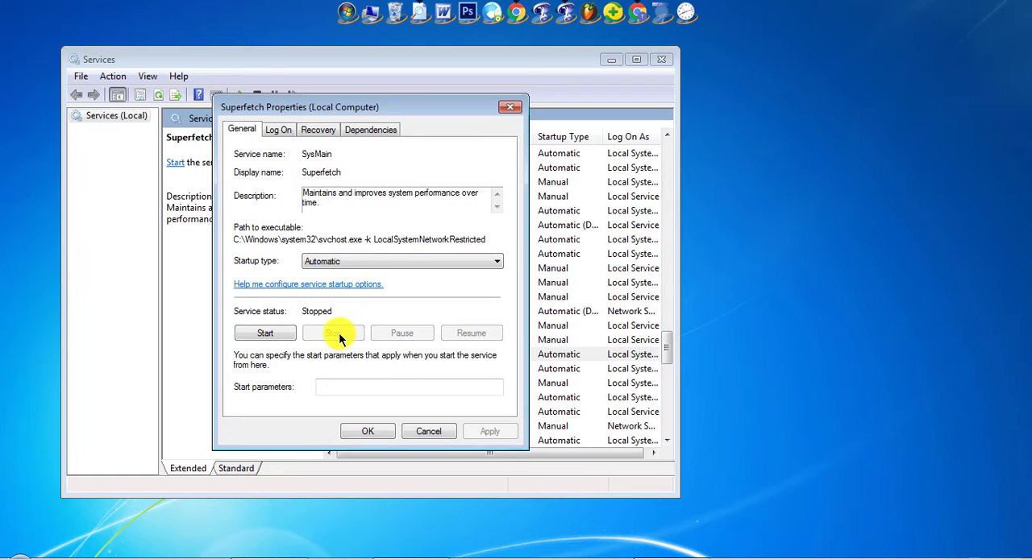
left_click(342, 262)
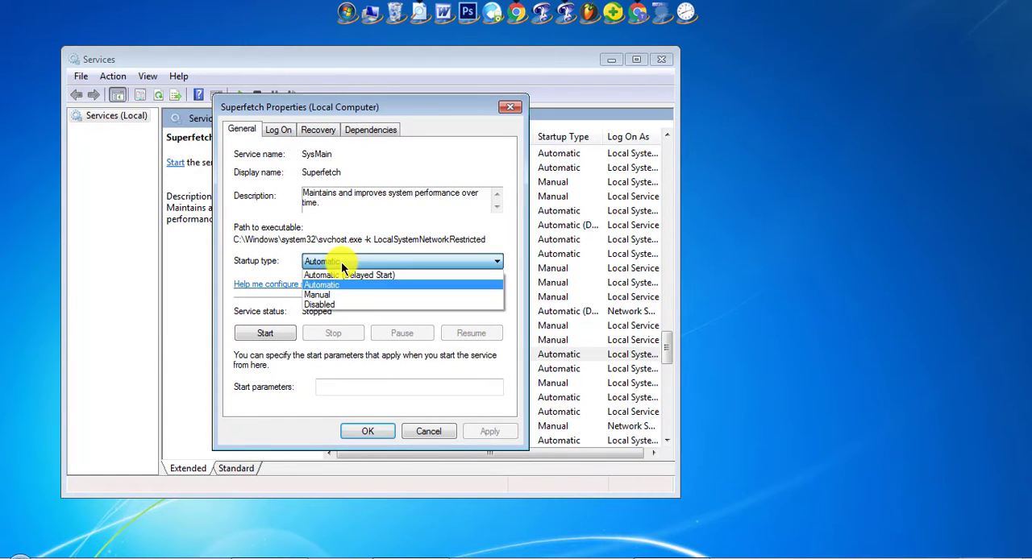
left_click(336, 304)
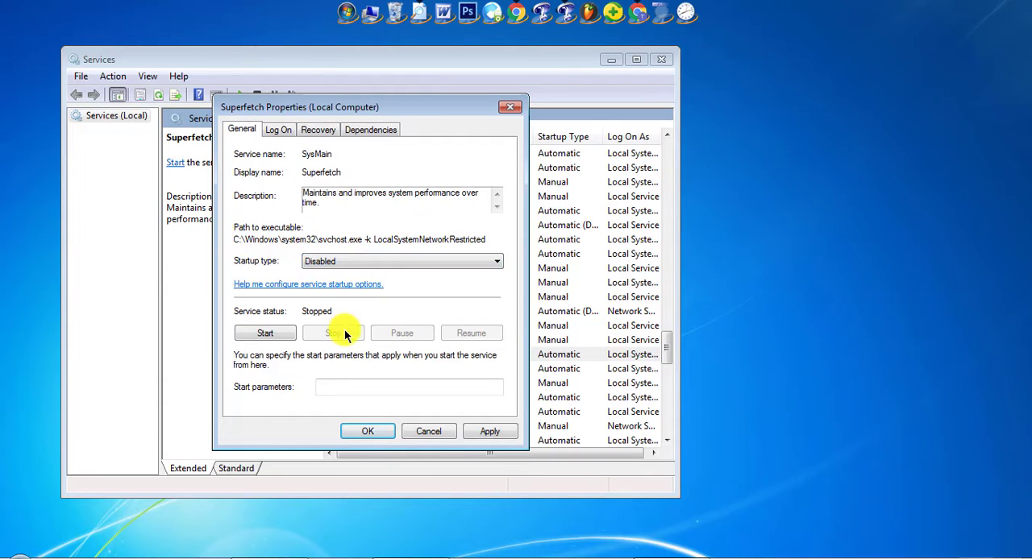
left_click(491, 431)
left_click(368, 432)
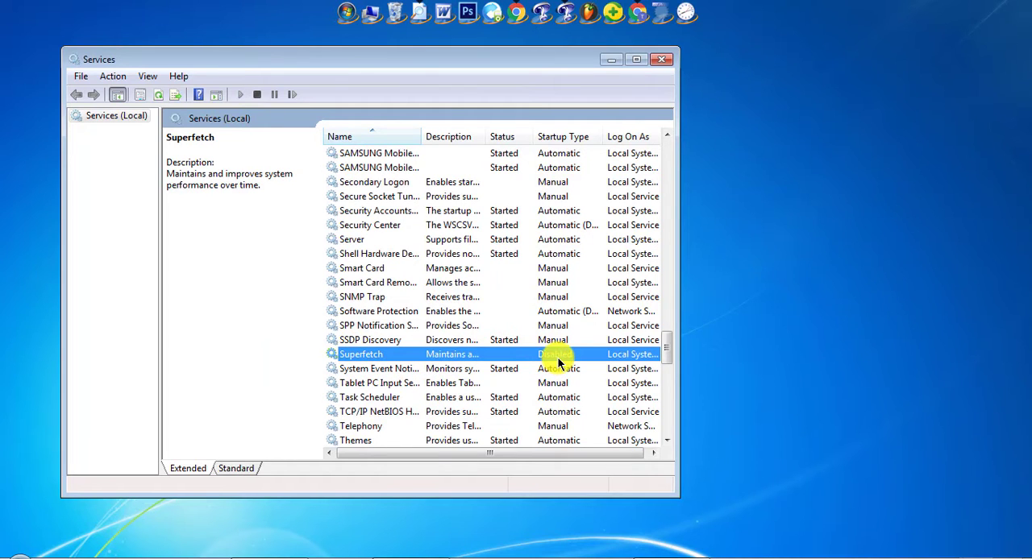
Find the Windows Update service in the list of local services and open its properties
left_click(403, 373)
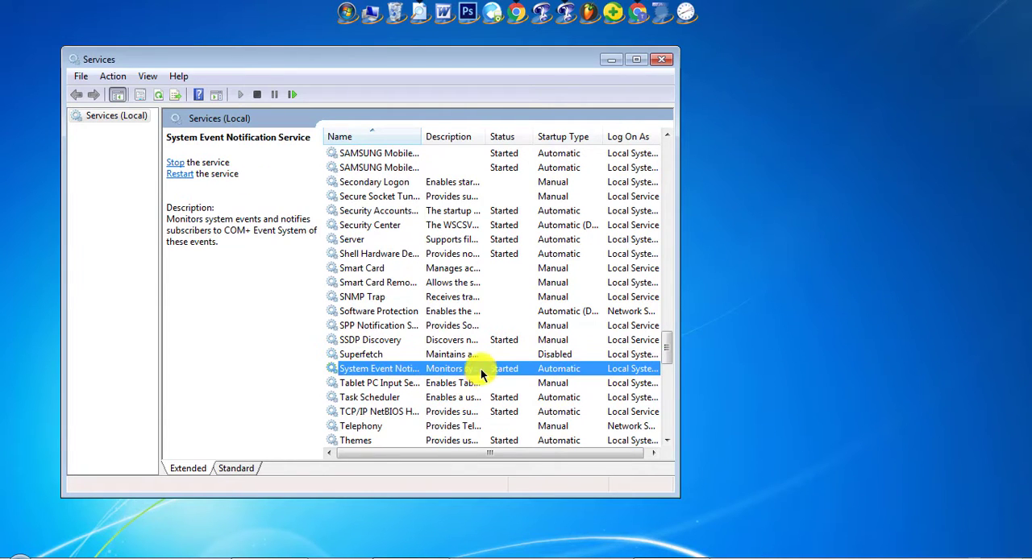
scroll(434, 325, "down", 3)
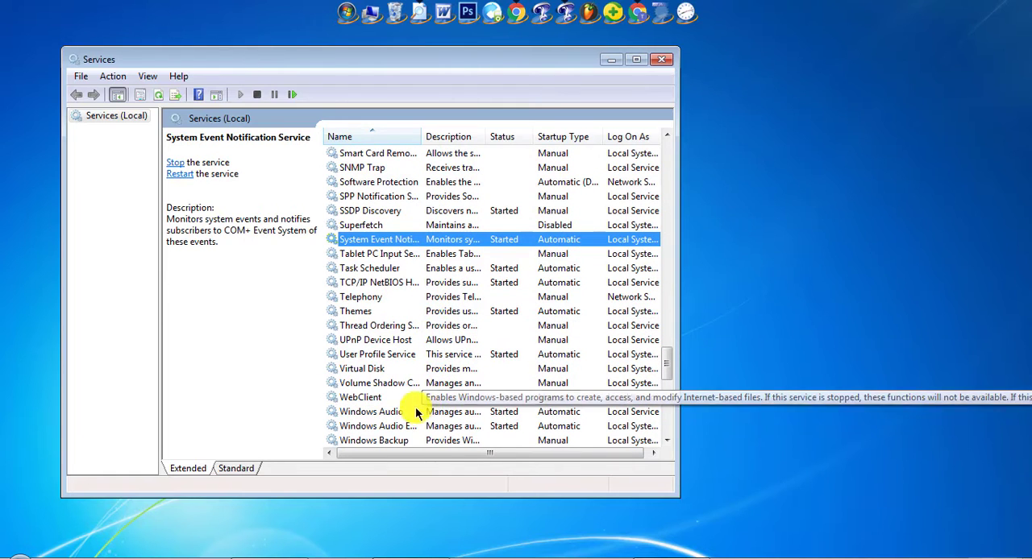
left_click(412, 411)
scroll(427, 413, "down", 2)
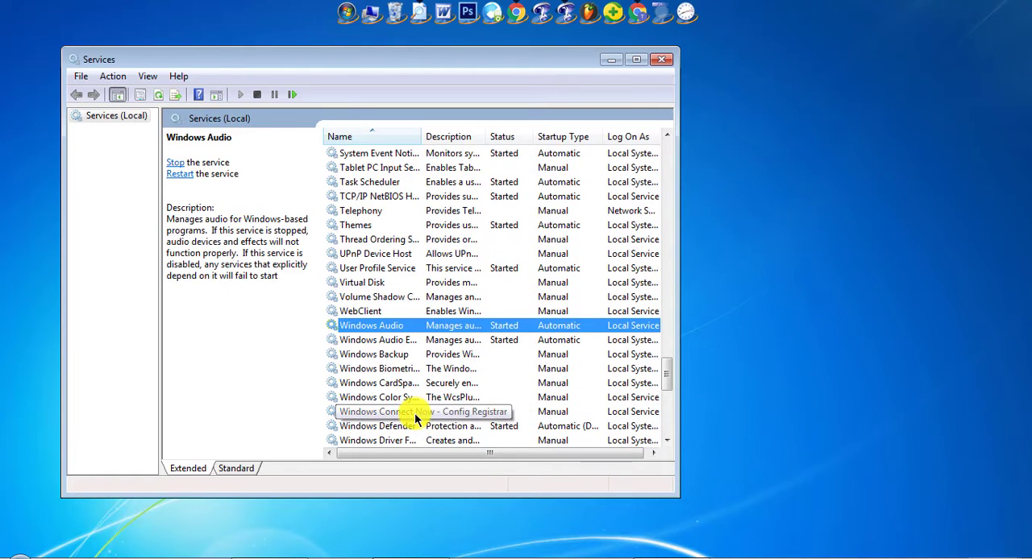
left_click(423, 412)
scroll(439, 411, "down", 3)
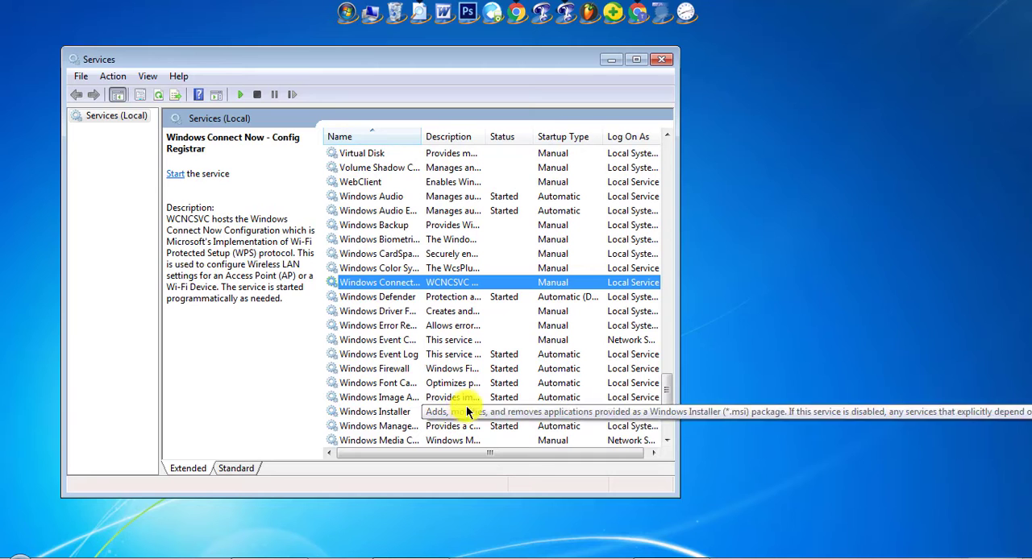
left_click(398, 370)
scroll(451, 377, "down", 2)
scroll(455, 384, "down", 2)
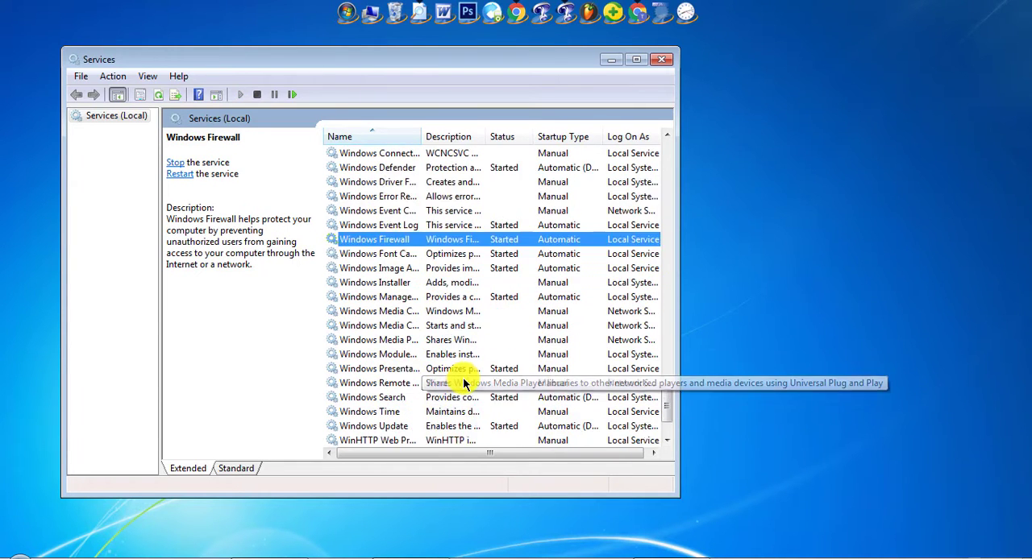
left_click(387, 384)
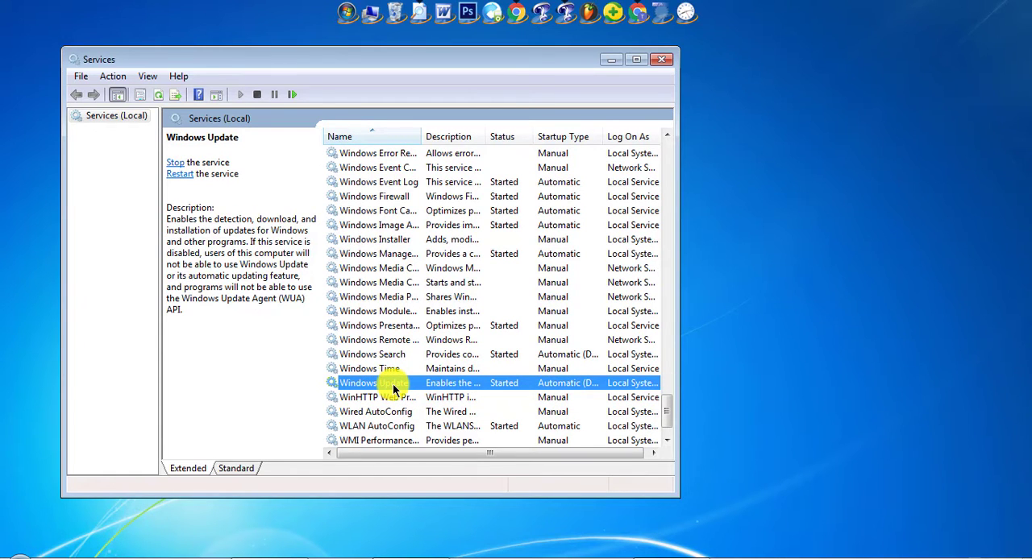
double_click(393, 383)
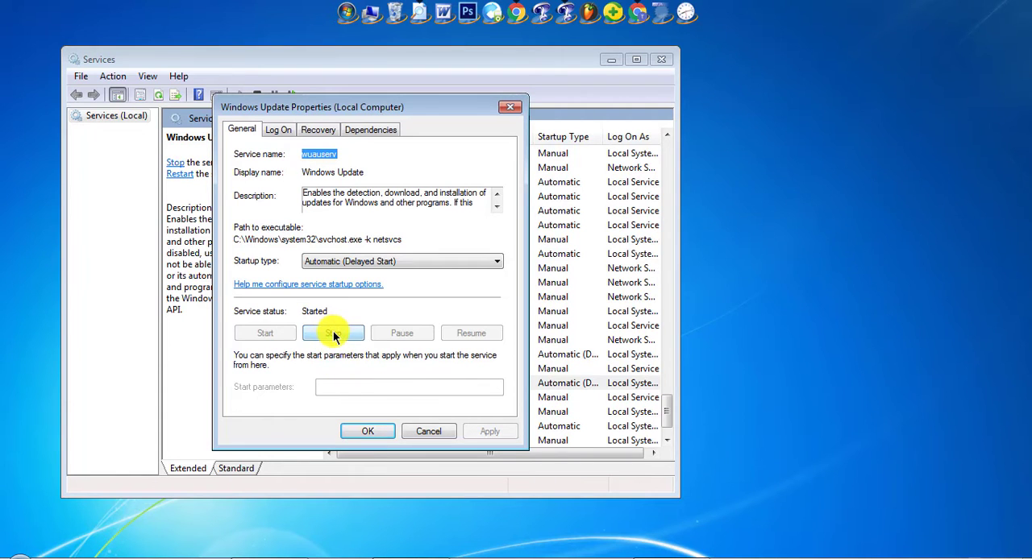
Stop the Windows Update service, set its startup type to Disabled, and apply the change
left_click(333, 334)
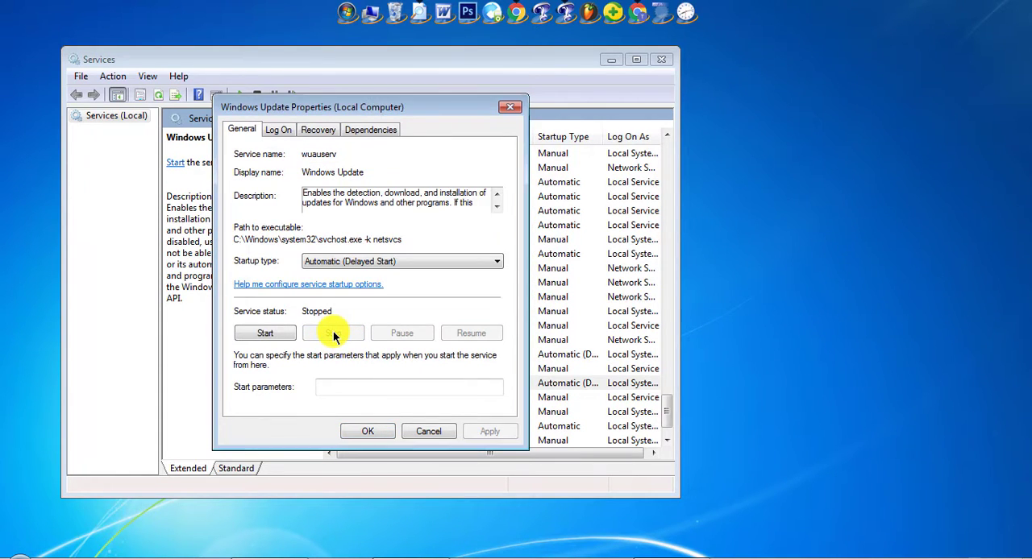
left_click(382, 265)
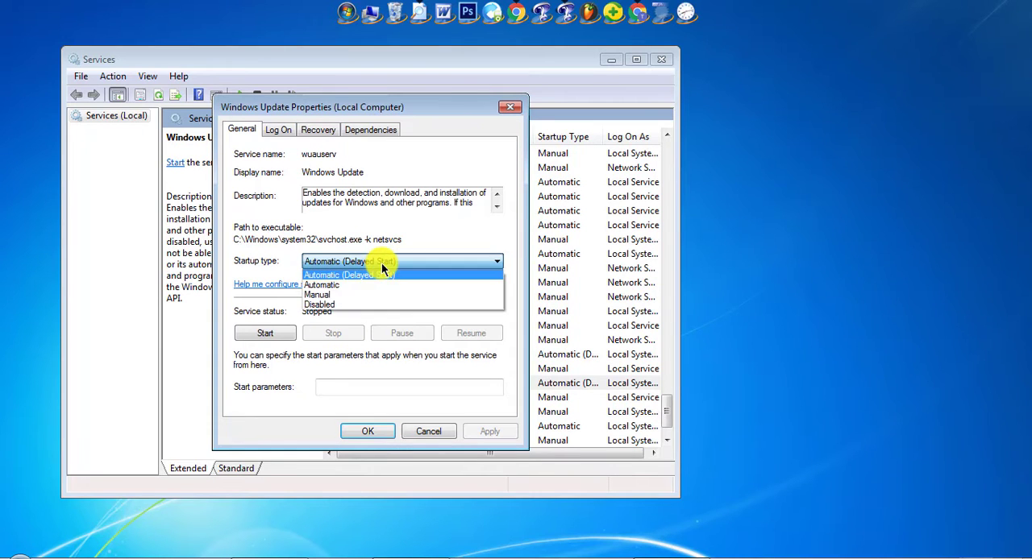
left_click(333, 304)
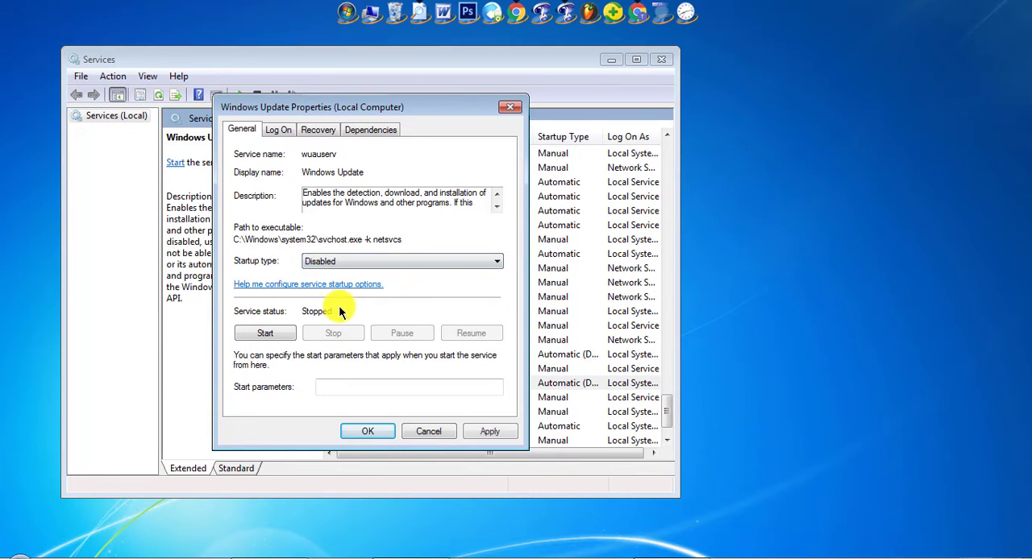
left_click(489, 432)
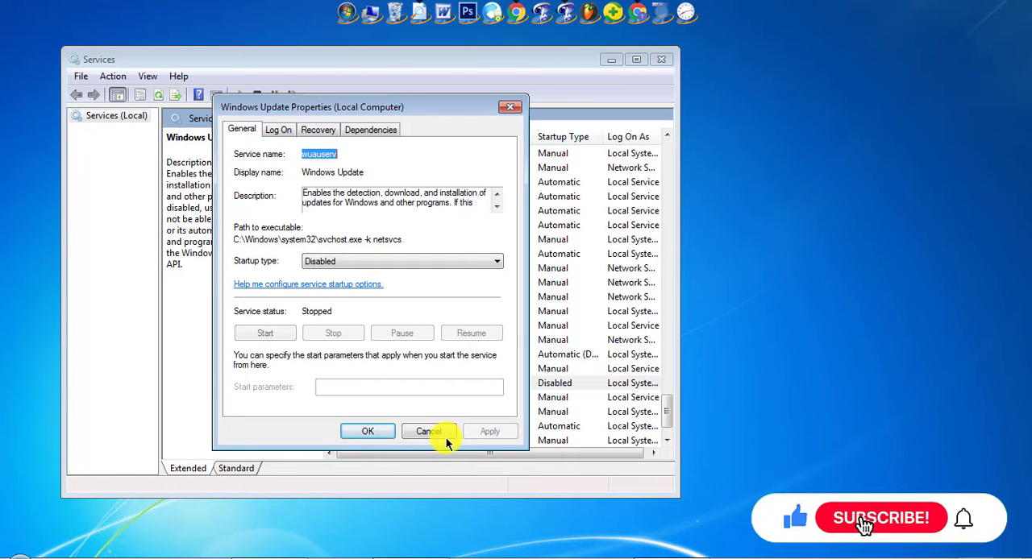
left_click(368, 432)
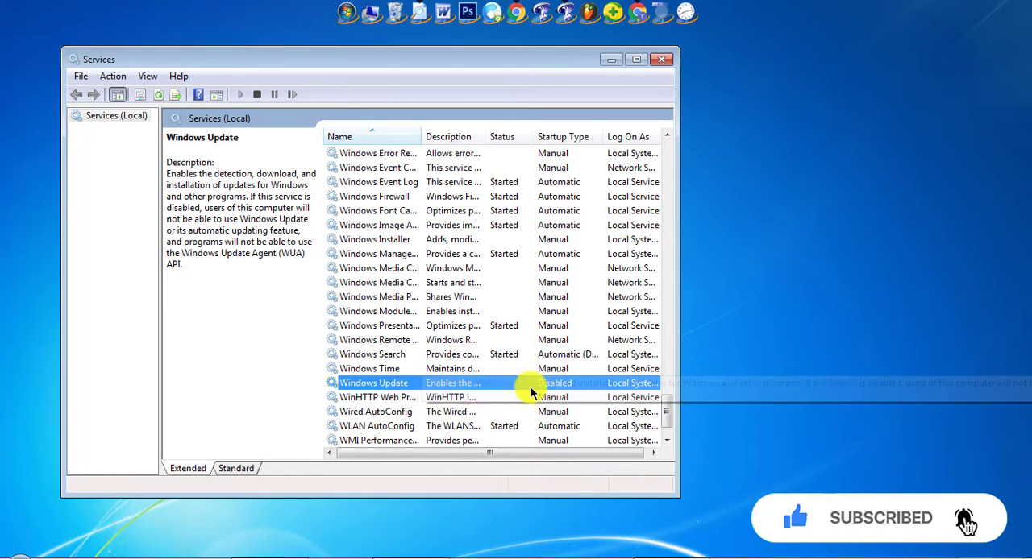
Close the Services console and refresh the desktop
left_click(432, 399)
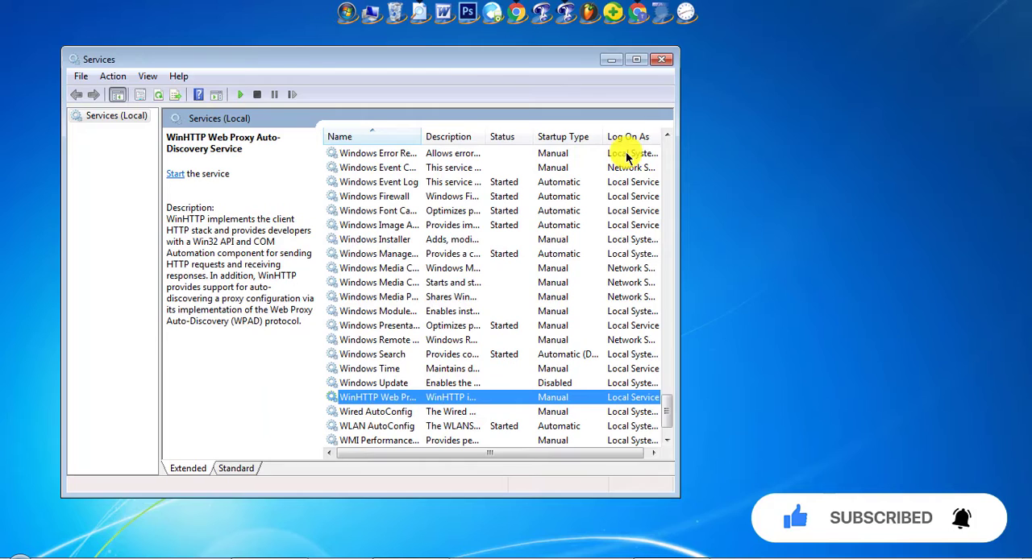
left_click(661, 59)
right_click(525, 159)
left_click(554, 202)
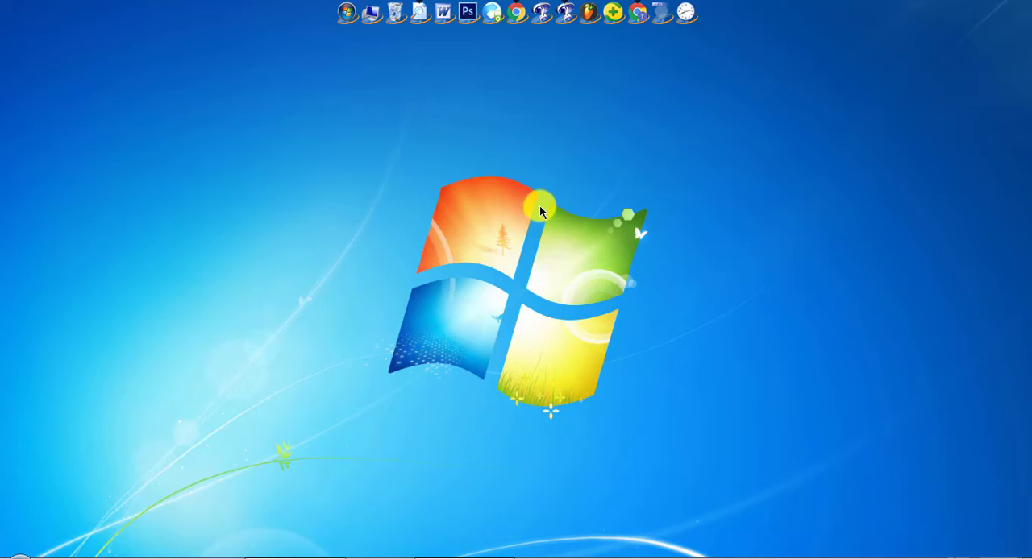
right_click(531, 173)
left_click(553, 215)
Open the Windows Temp folder by running temp
key("super+r")
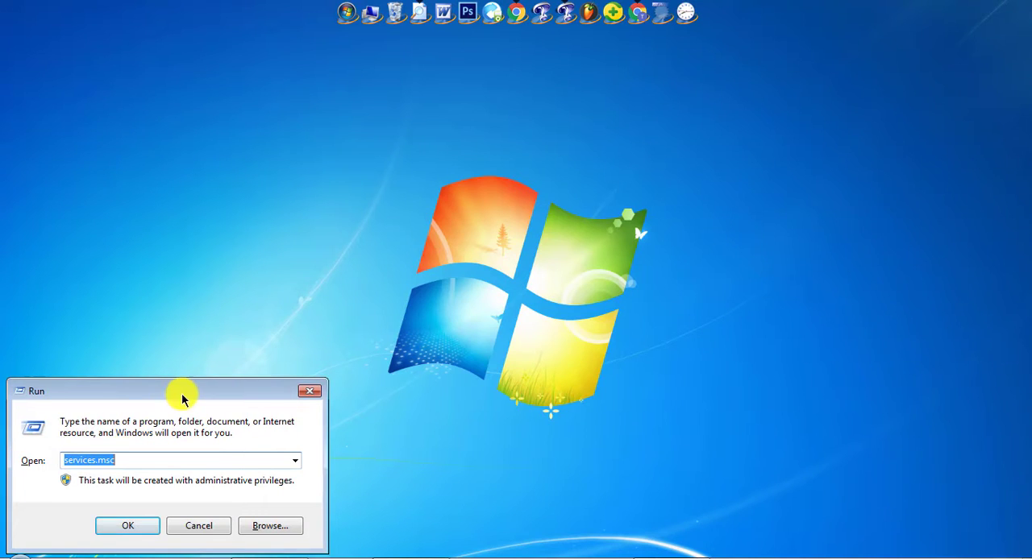
type("temp")
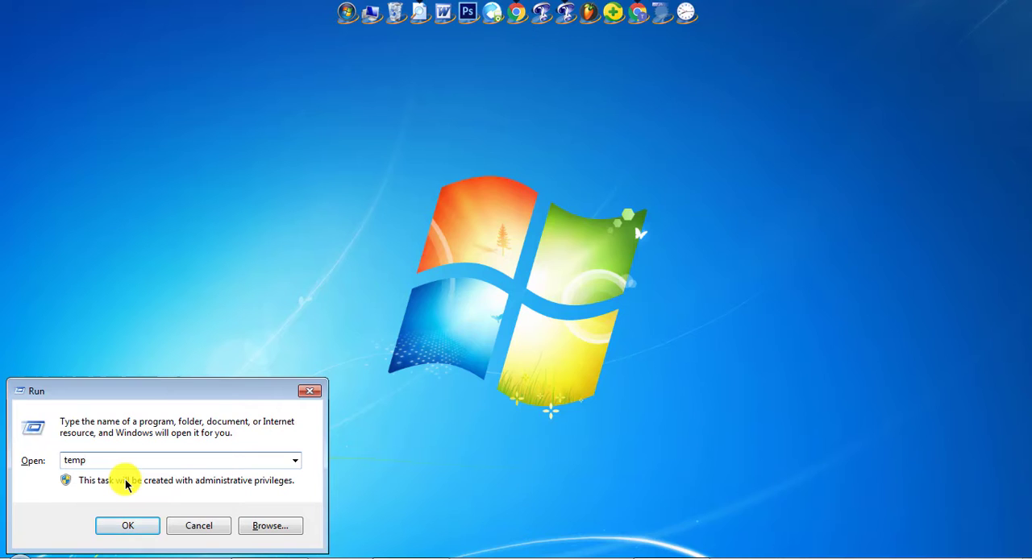
key("Return")
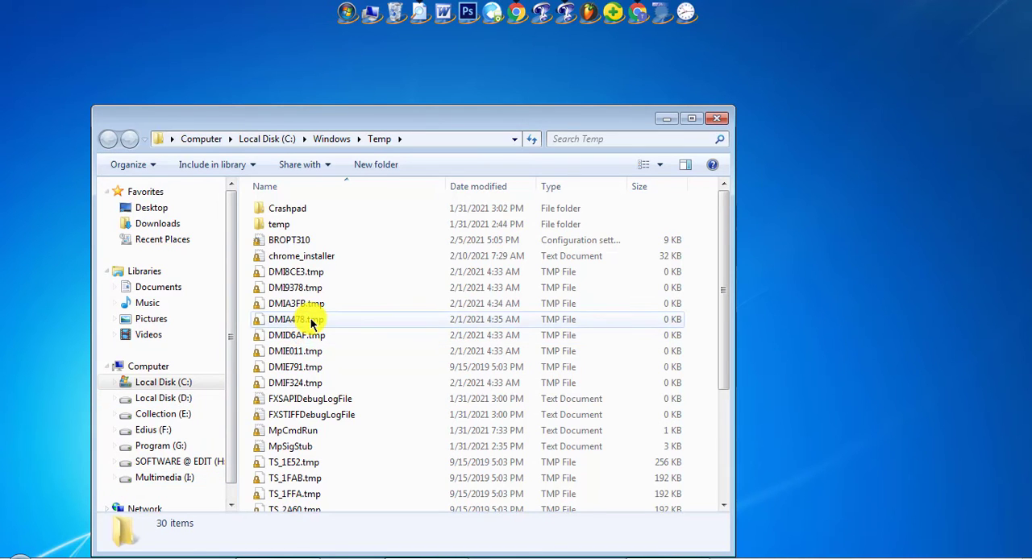
Delete all files and folders in the Windows Temp folder and close its window
left_click(307, 321)
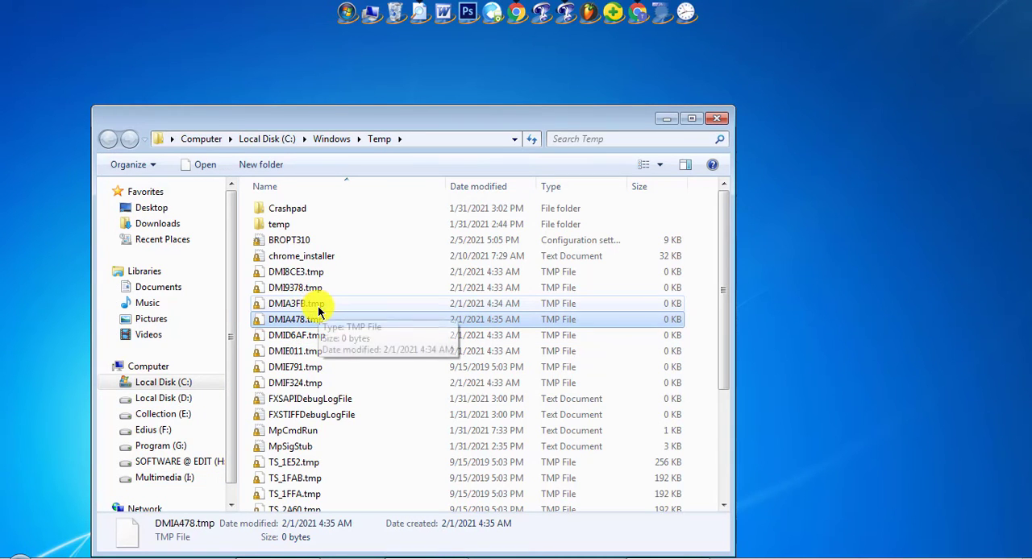
key("ctrl+a")
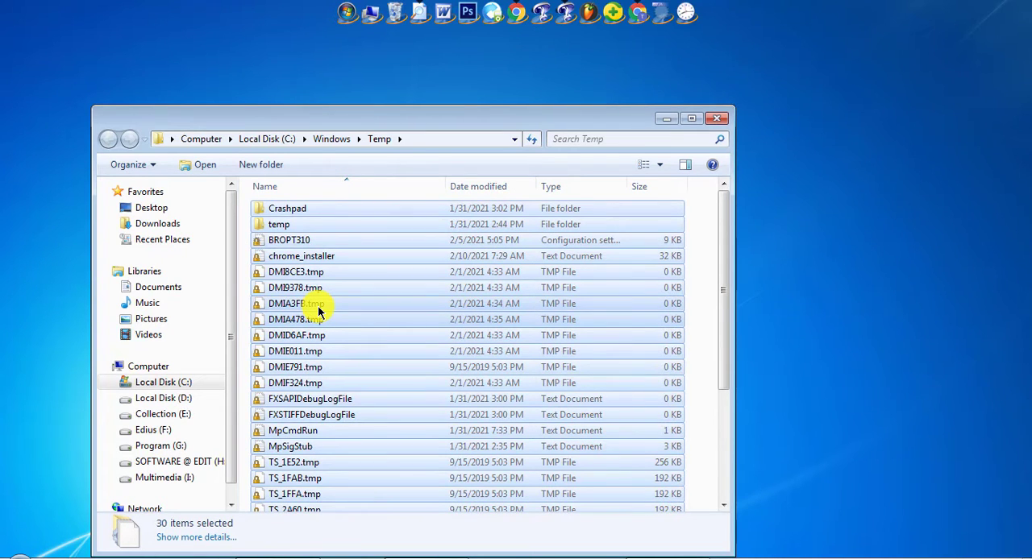
key("Delete")
key("Return")
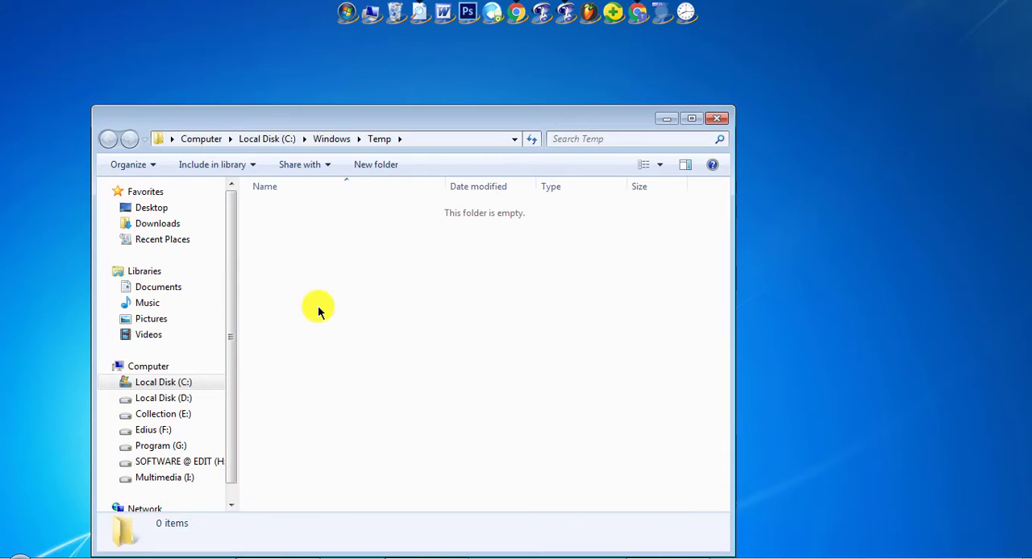
left_click(716, 118)
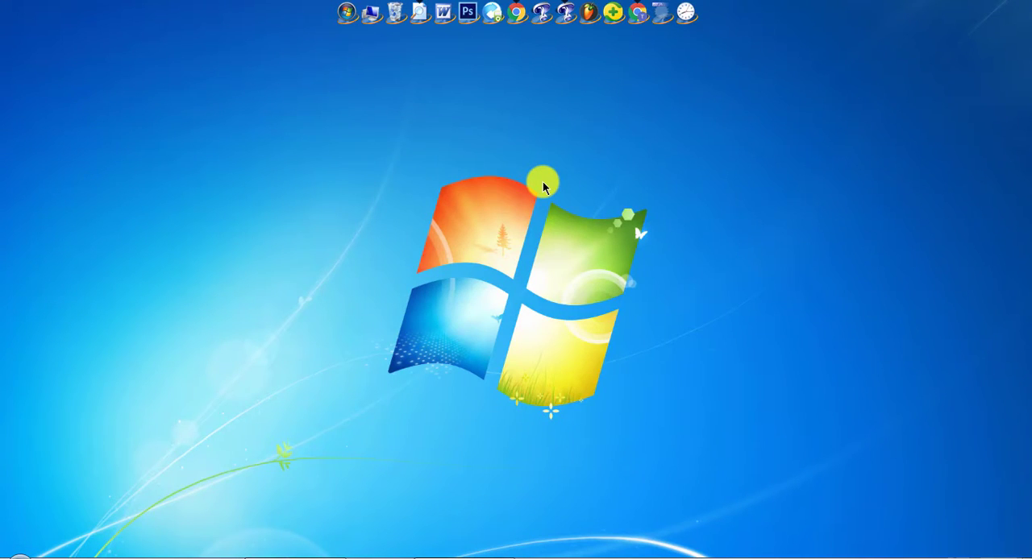
Open the user profile's local Temp folder by running %temp%
key("super+r")
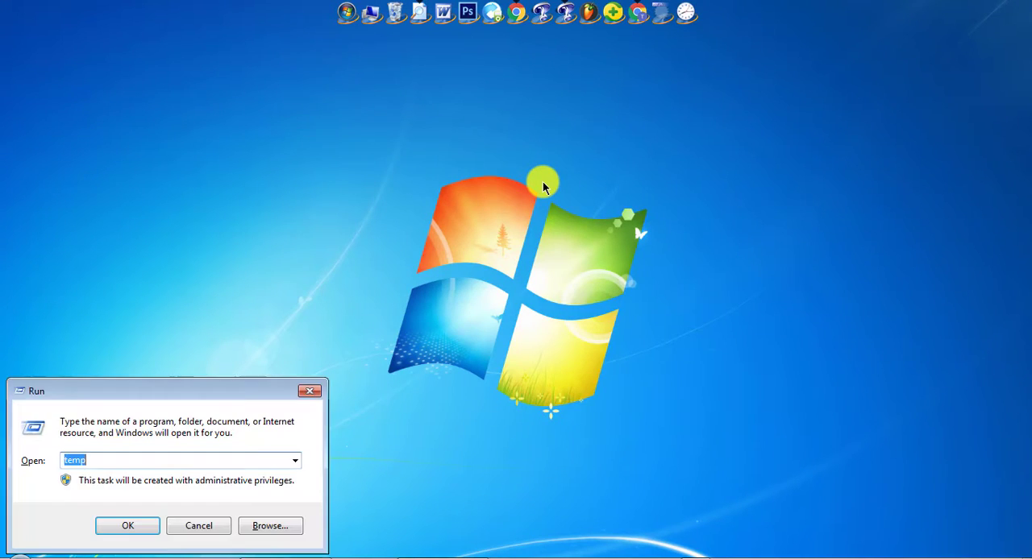
left_click(98, 461)
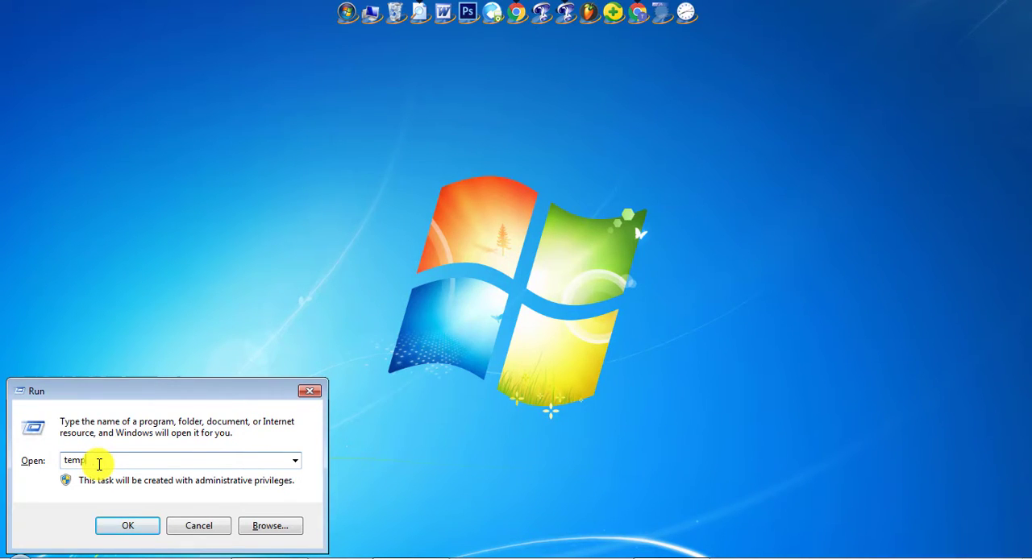
type("%")
key("Home")
type("%")
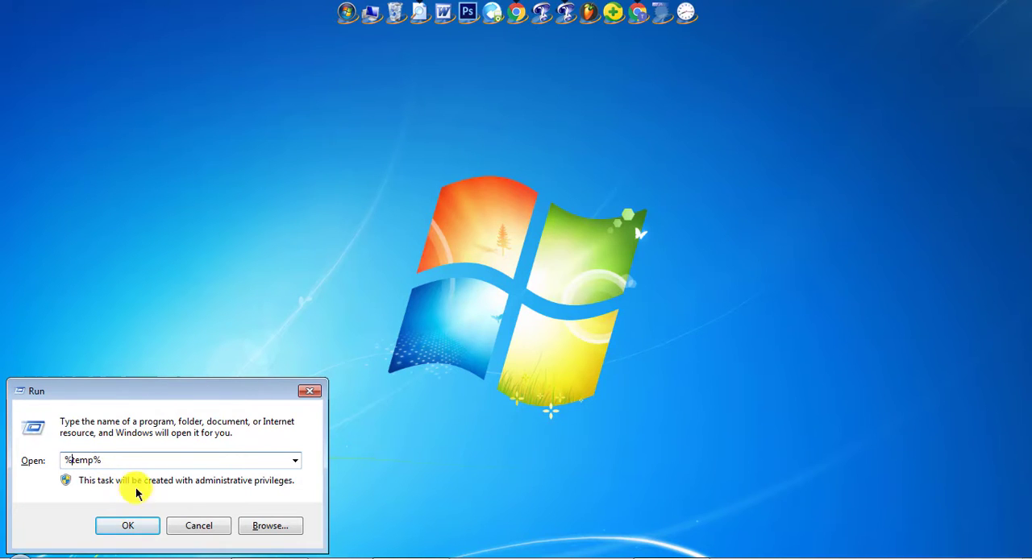
left_click(142, 533)
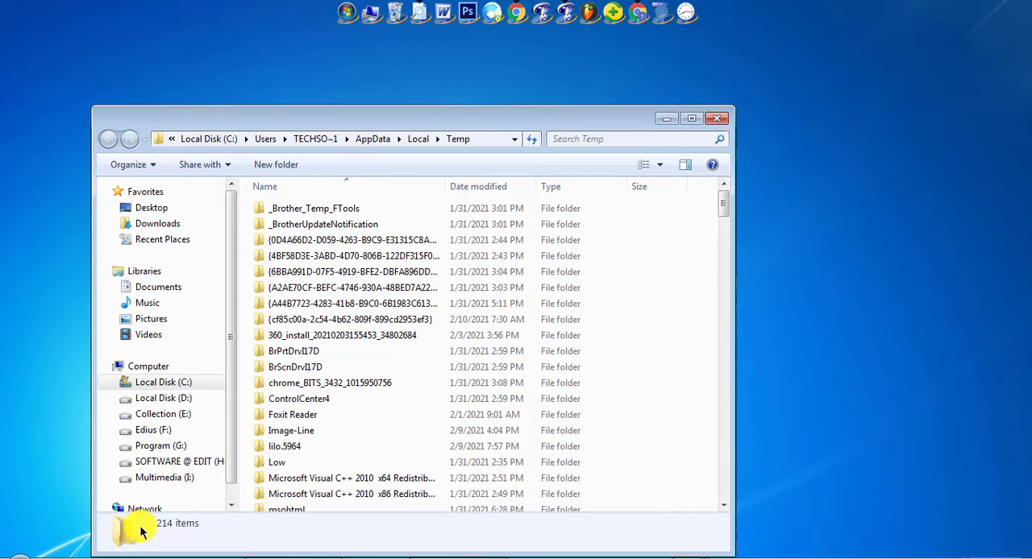
Delete all items in the user's Temp folder, cancel the deletion of files in use, and close the folder window
left_click(381, 292)
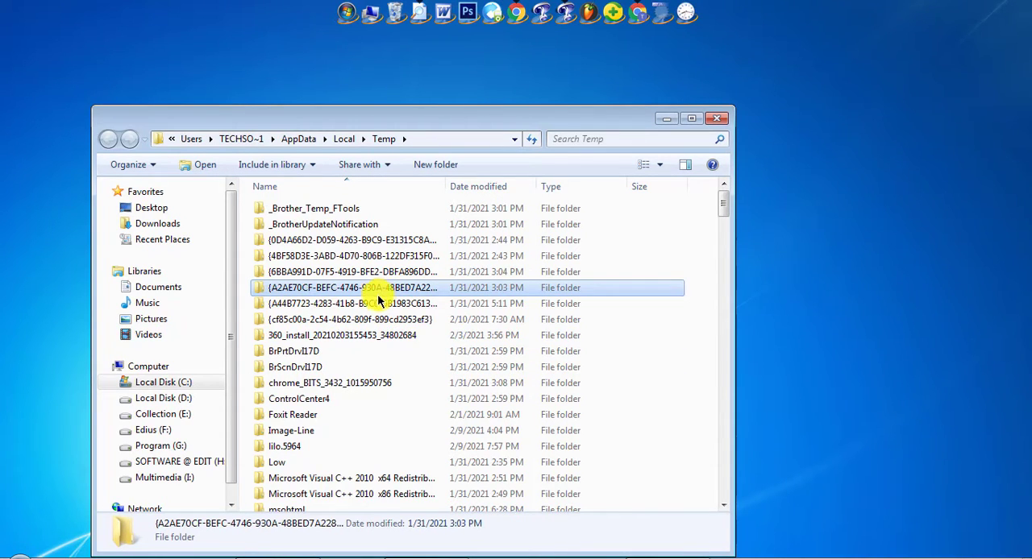
left_click(342, 305)
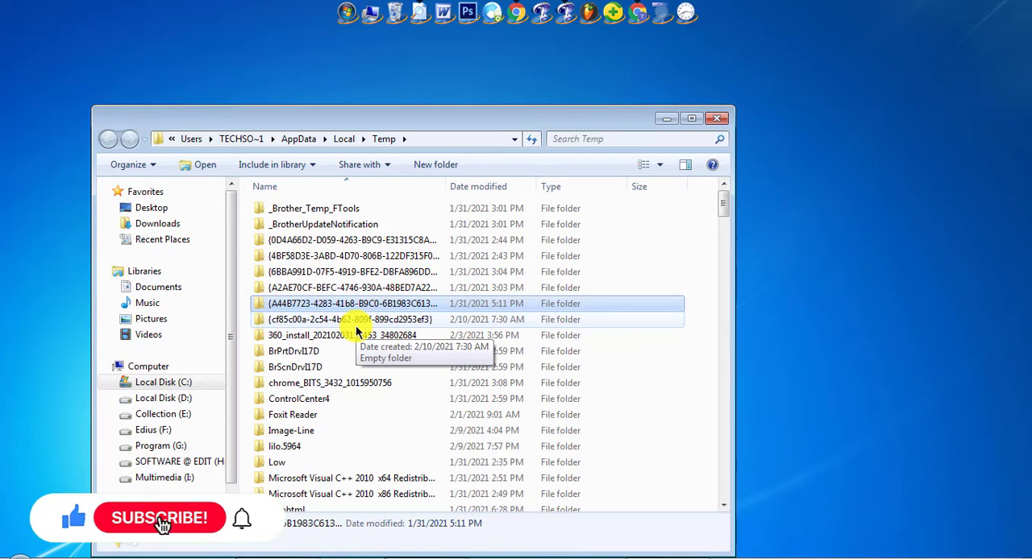
key("ctrl+a")
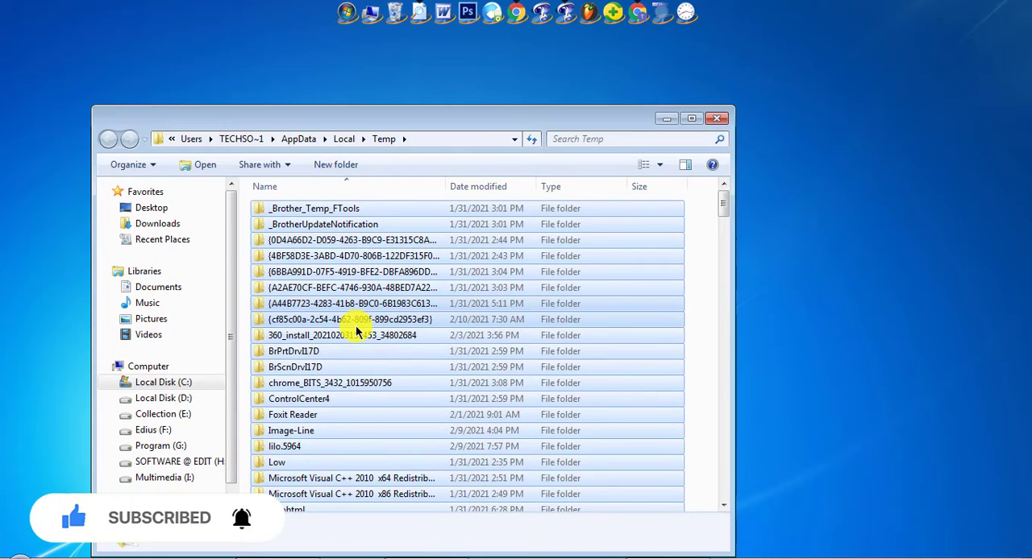
key("Delete")
key("Return")
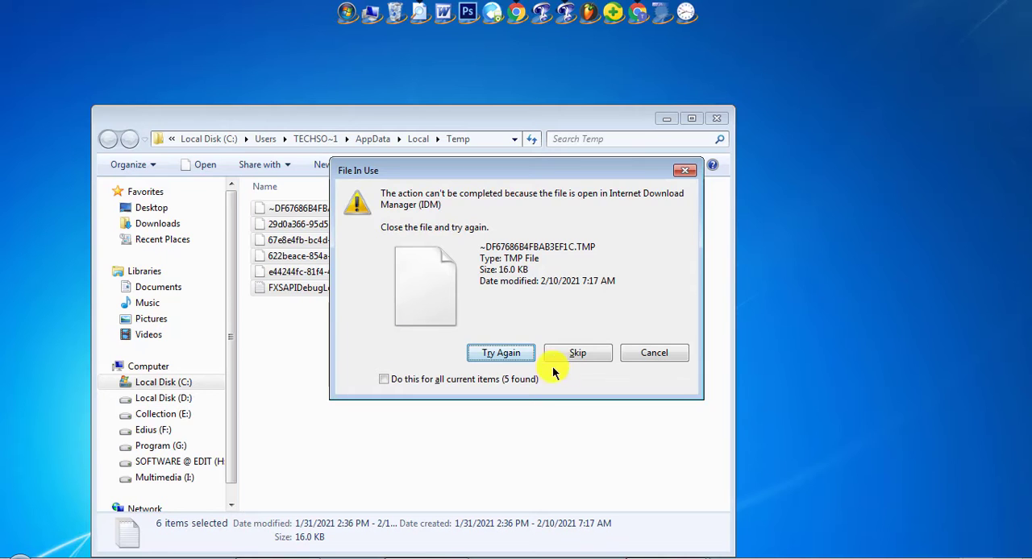
left_click(659, 358)
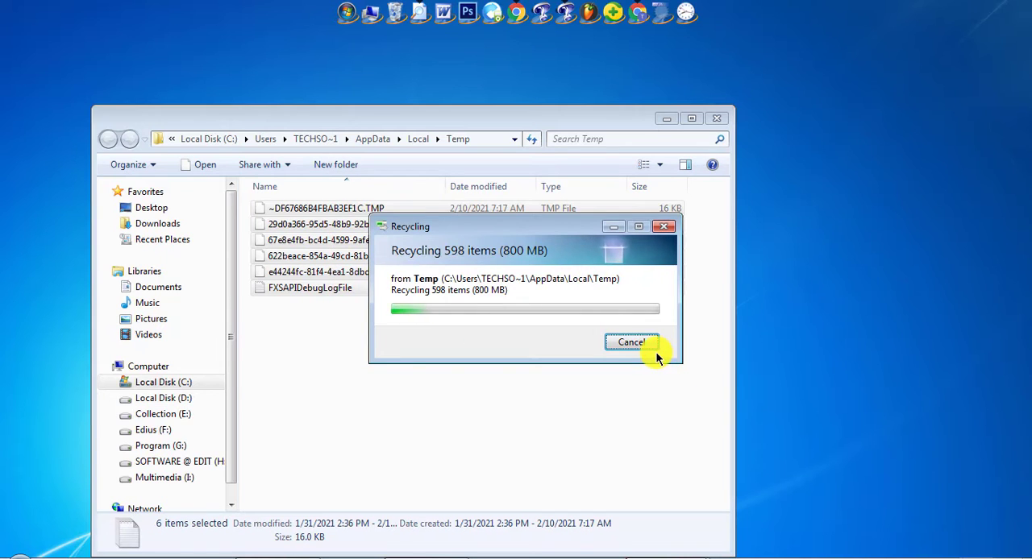
left_click(721, 120)
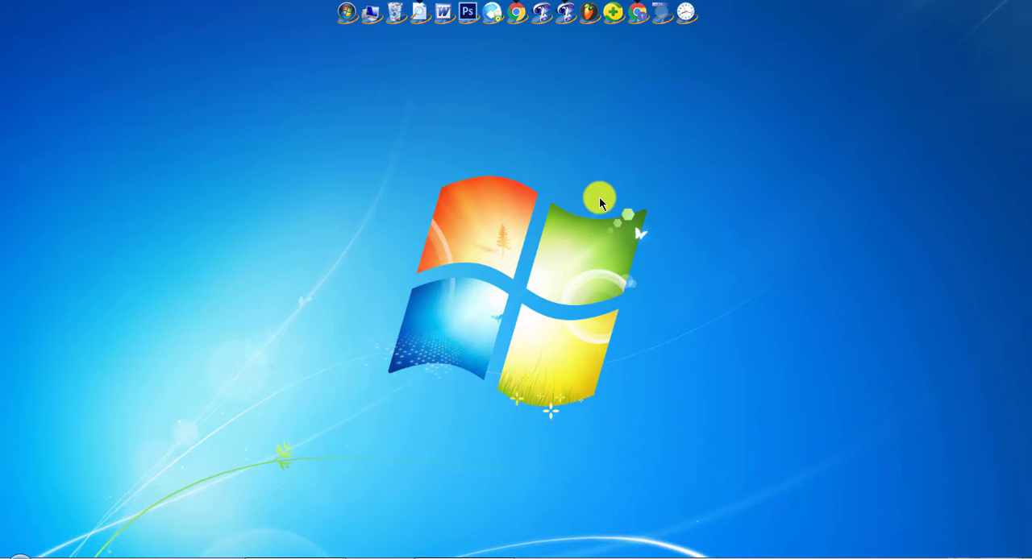
Open the Windows Prefetch folder by running prefetch
key("super+r")
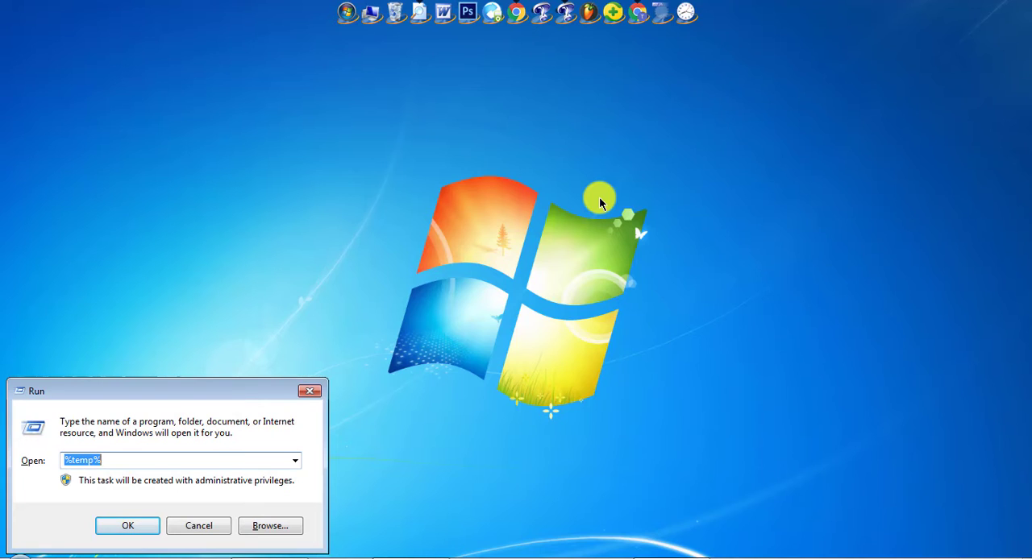
type("prefetch")
key("Return")
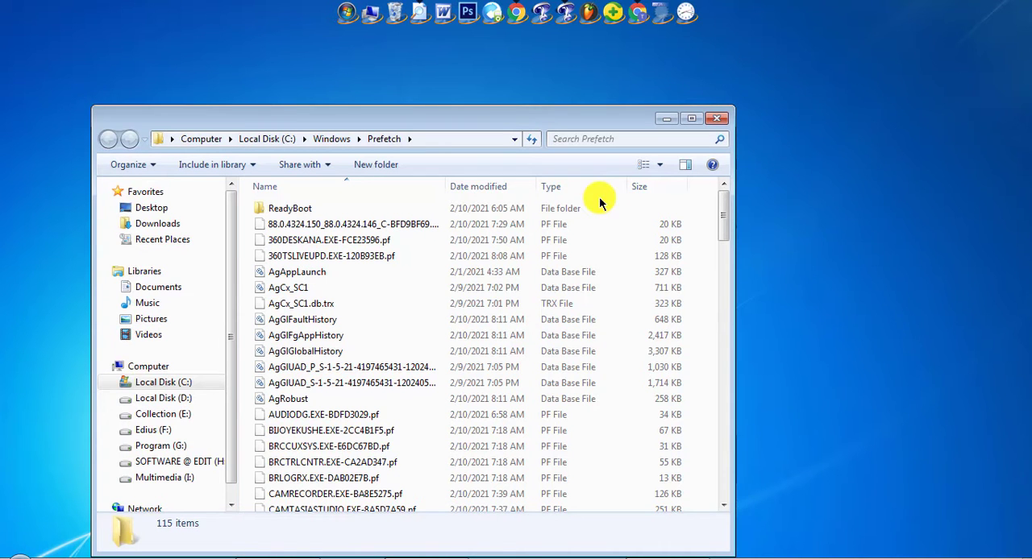
Delete all items in the Prefetch folder and close its window
left_click(352, 336)
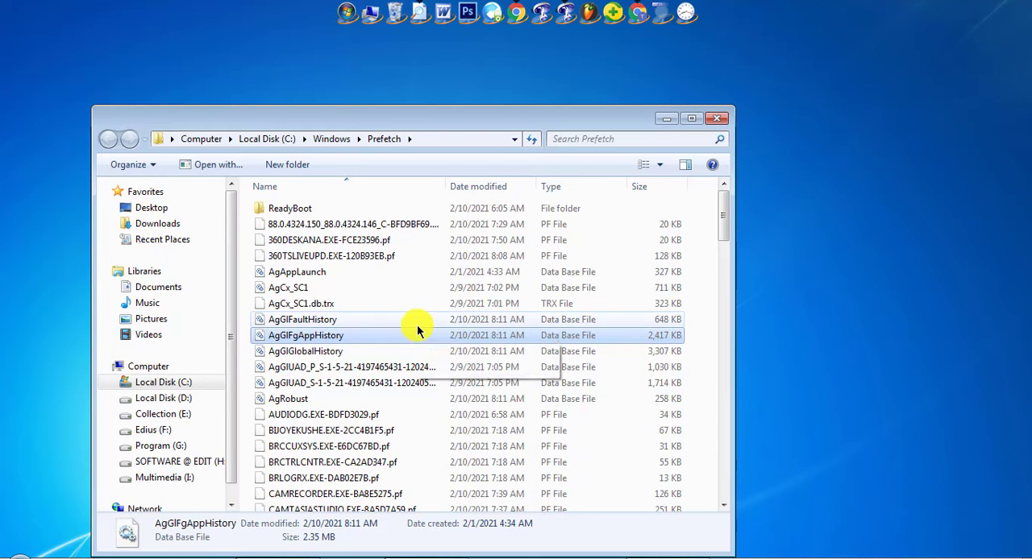
key("ctrl+a")
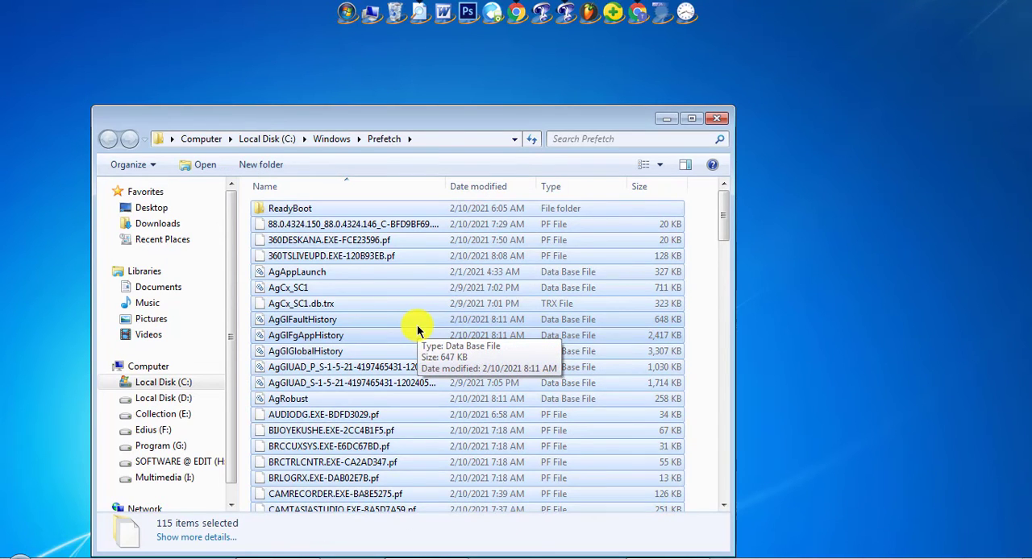
key("Delete")
key("Return")
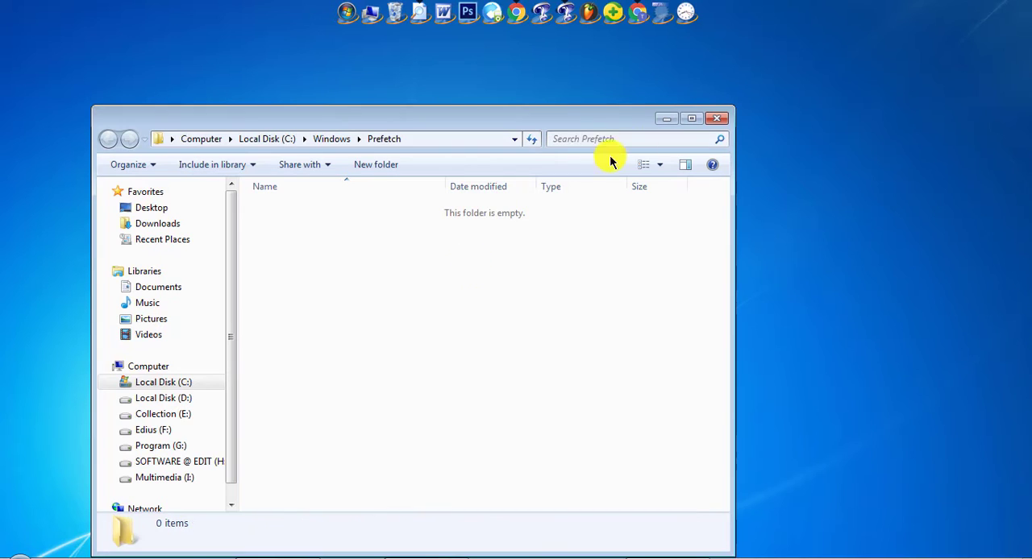
left_click(716, 118)
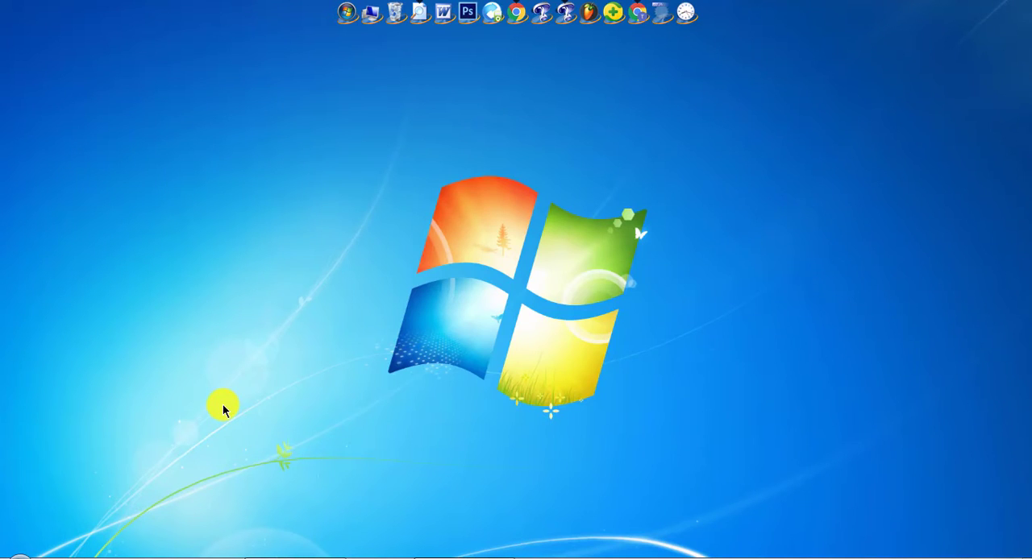
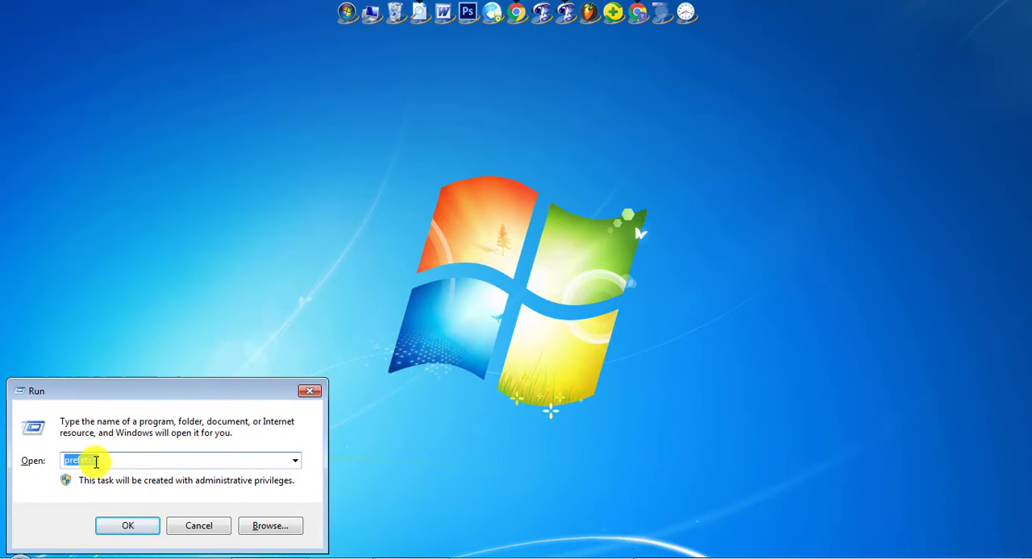
Delete all items in the Recent folder, opened by running recent, and close its window
type("recen")
key("Return")
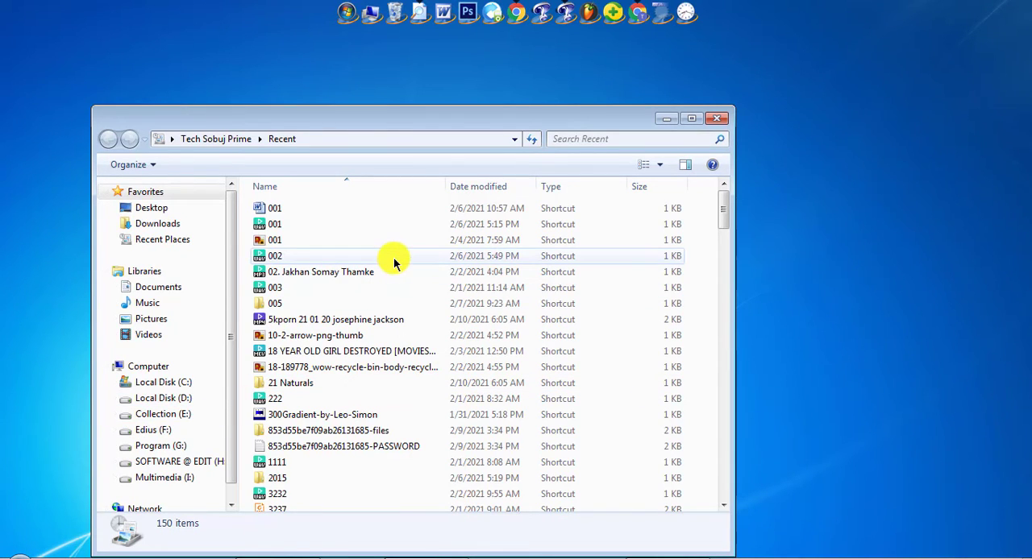
scroll(344, 271, "down", 17)
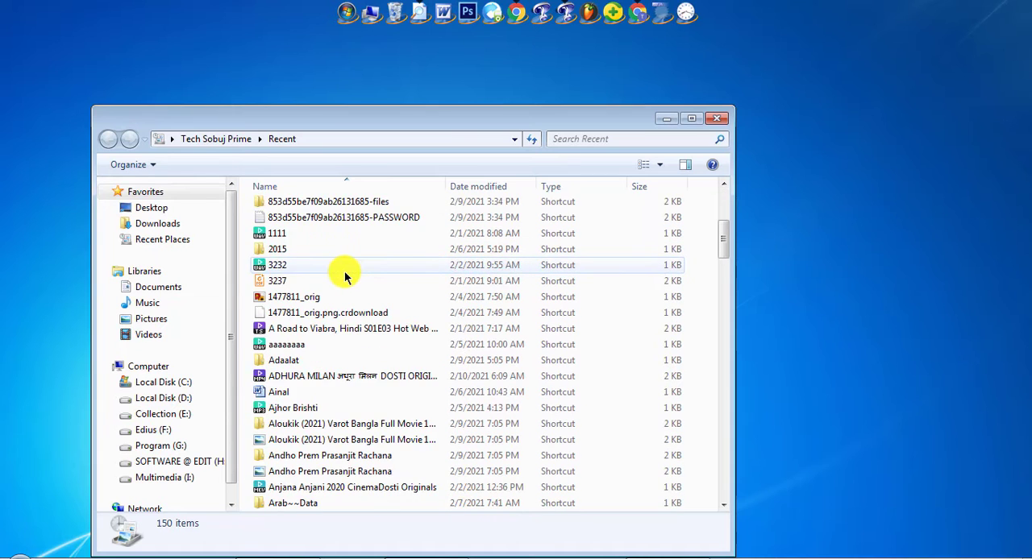
left_click(343, 271)
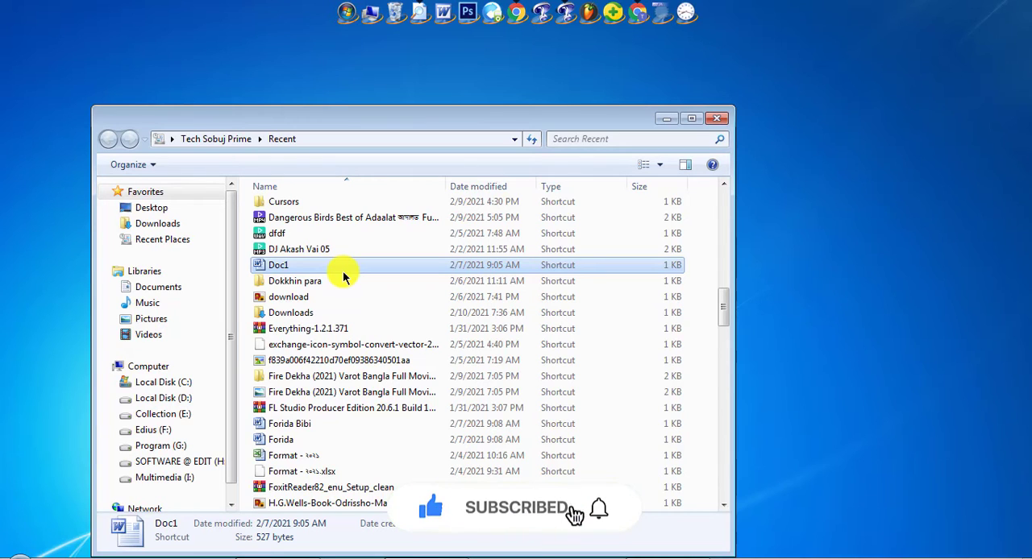
key("ctrl+a")
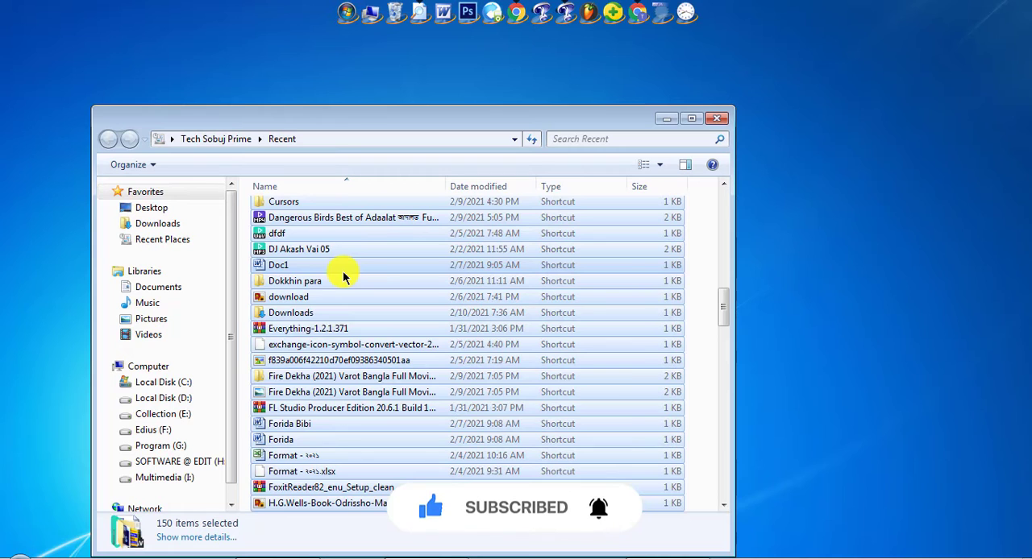
scroll(230, 306, "up", 10)
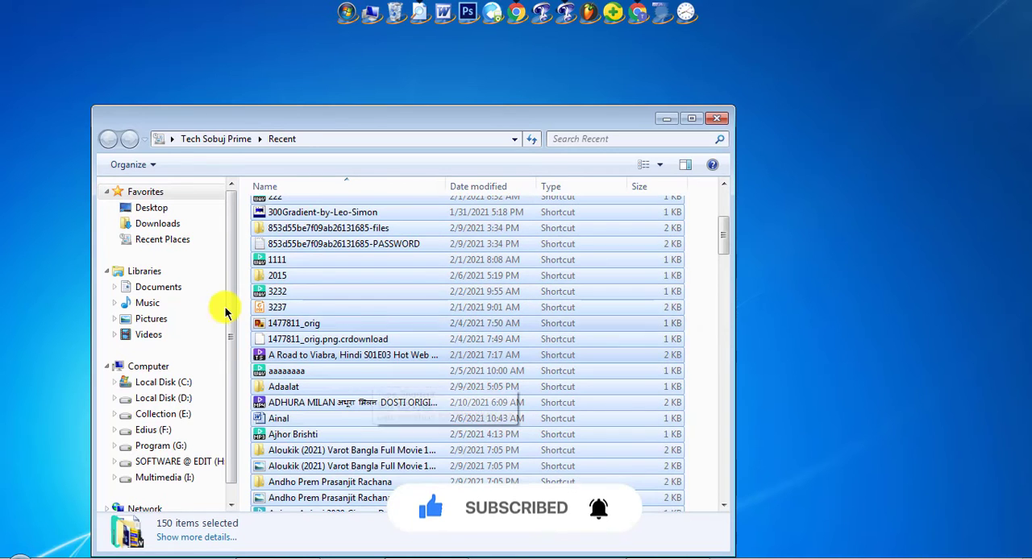
left_click(712, 121)
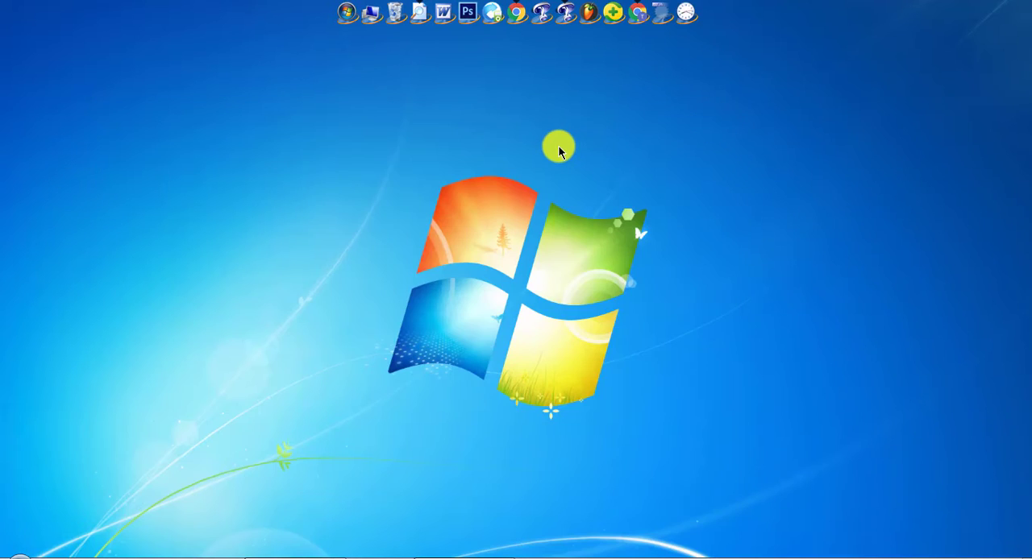
Reopen the Recent folder to check its contents, close it, and refresh the desktop
key("super+r")
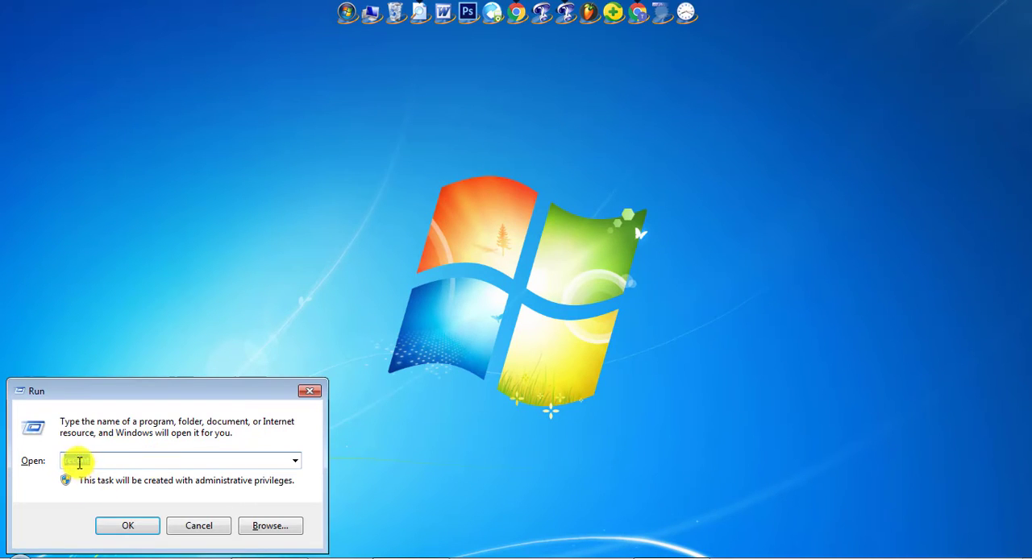
left_click(123, 524)
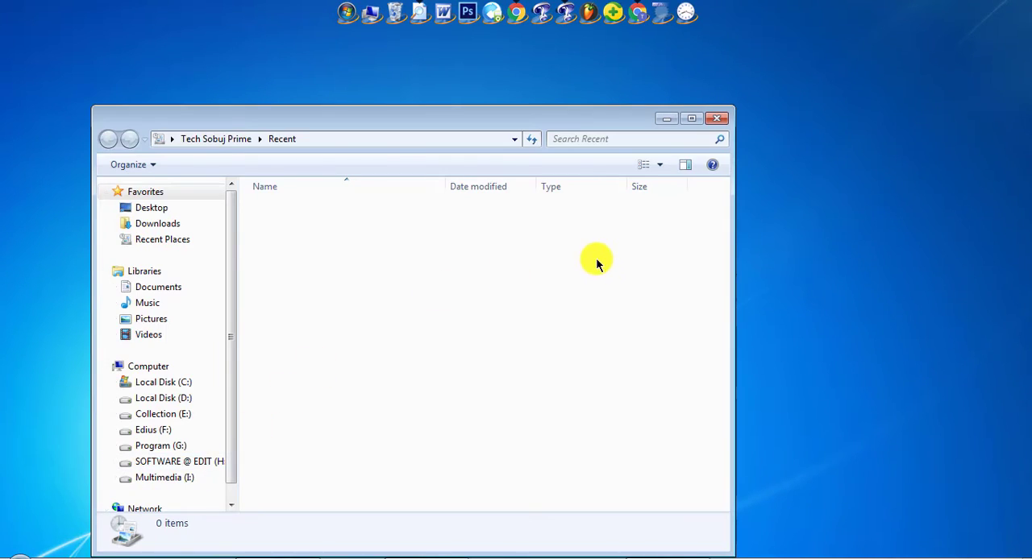
left_click(719, 127)
right_click(552, 190)
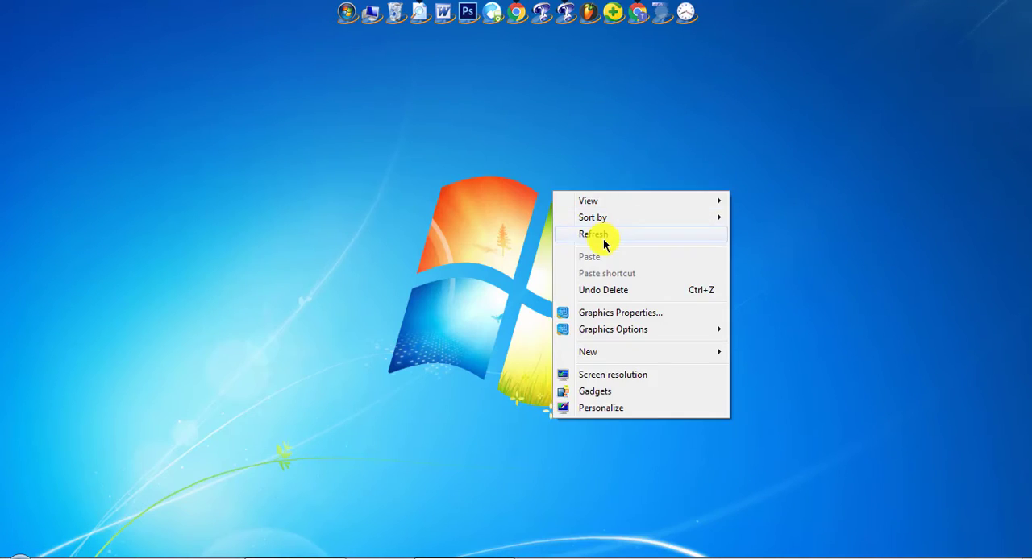
left_click(603, 238)
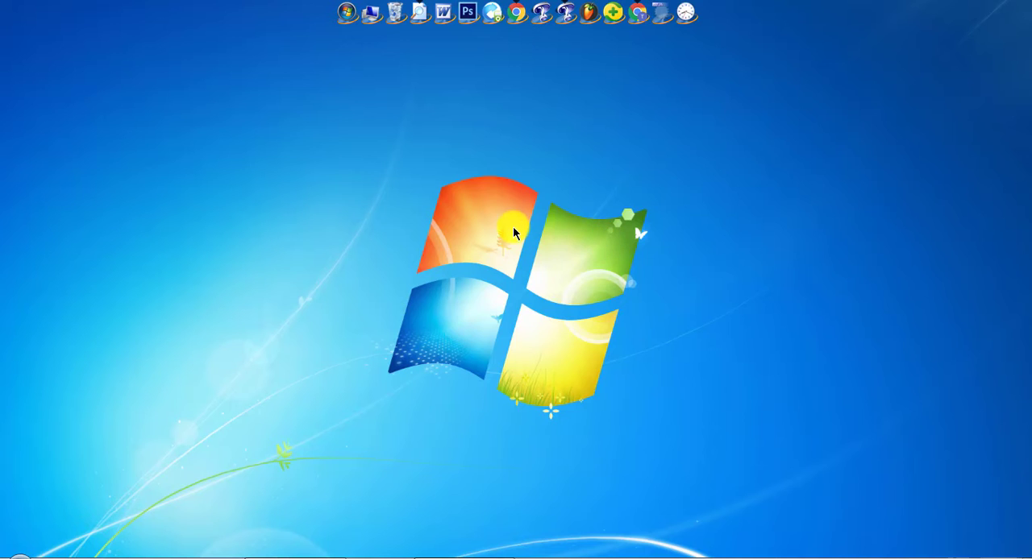
Open the System information window through the properties of Computer
left_click(370, 16)
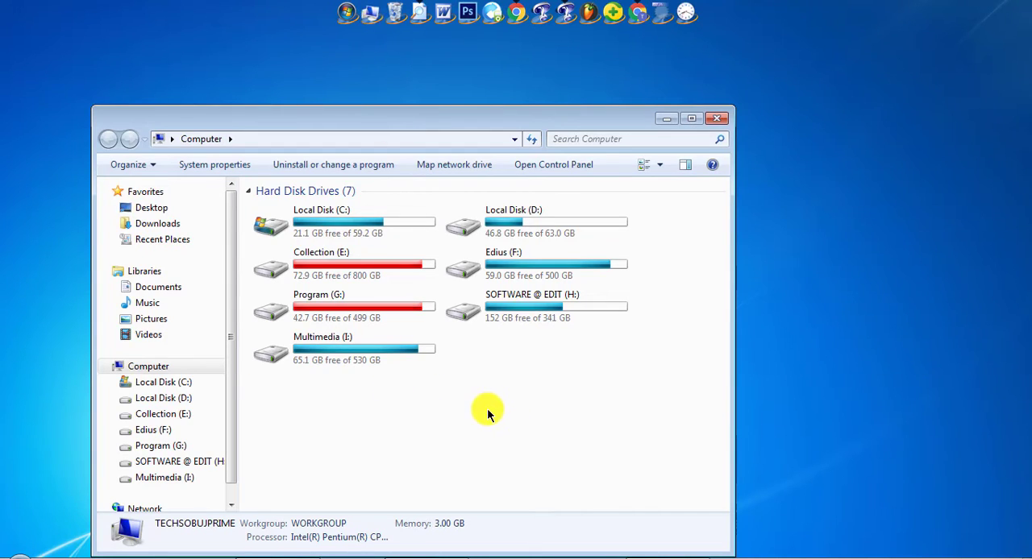
right_click(480, 383)
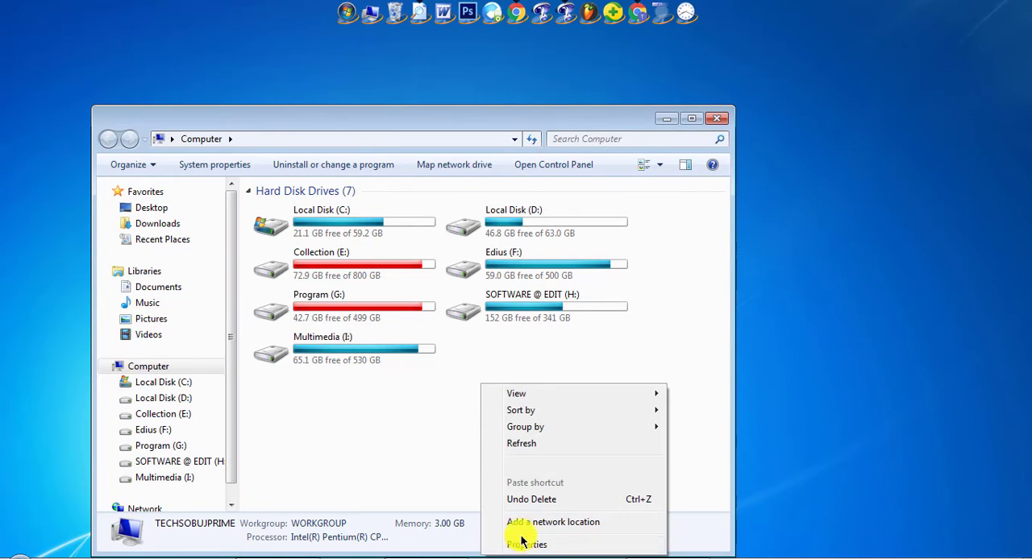
left_click(524, 544)
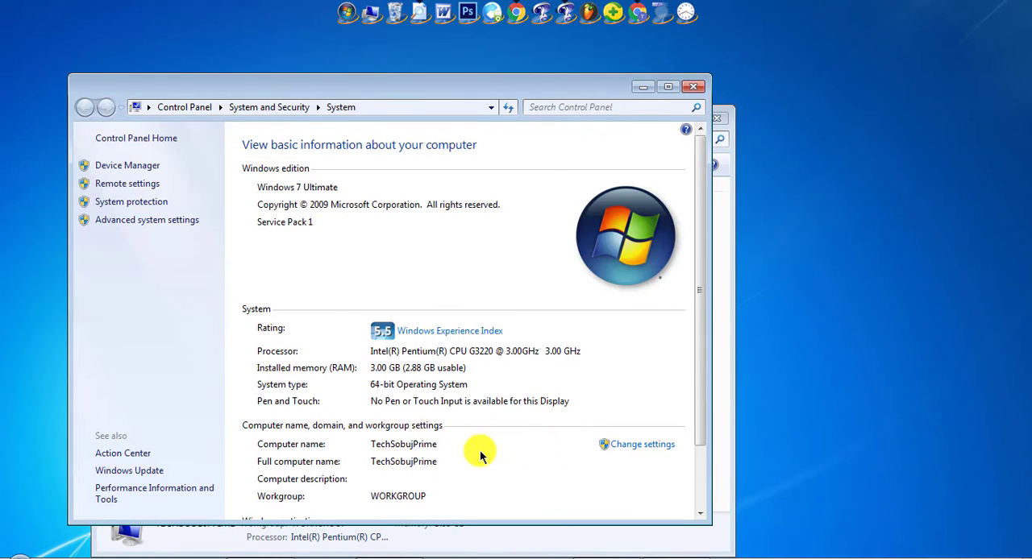
In the Virtual Memory settings under advanced performance options, turn off automatic paging file management and choose a custom size for drive C
left_click(134, 224)
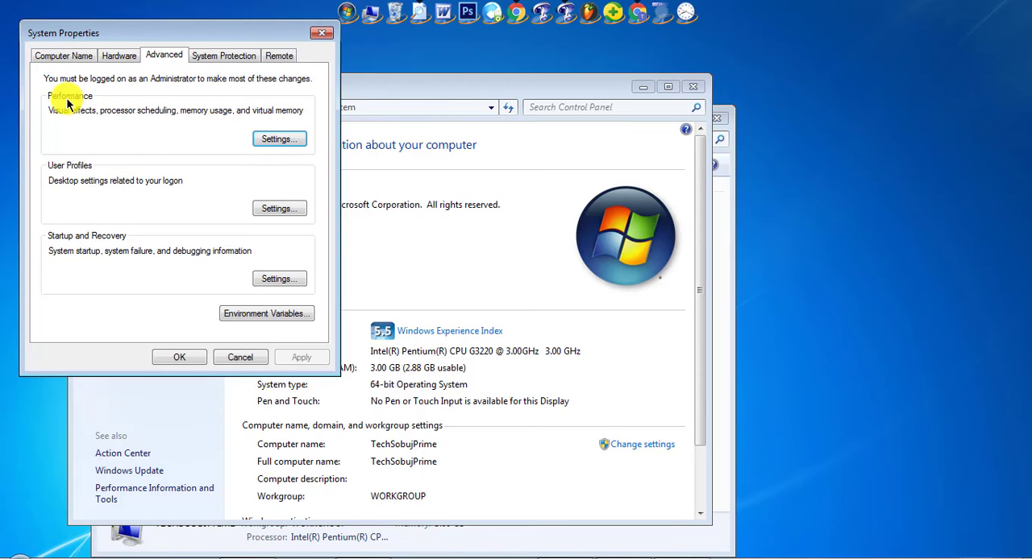
left_click(278, 139)
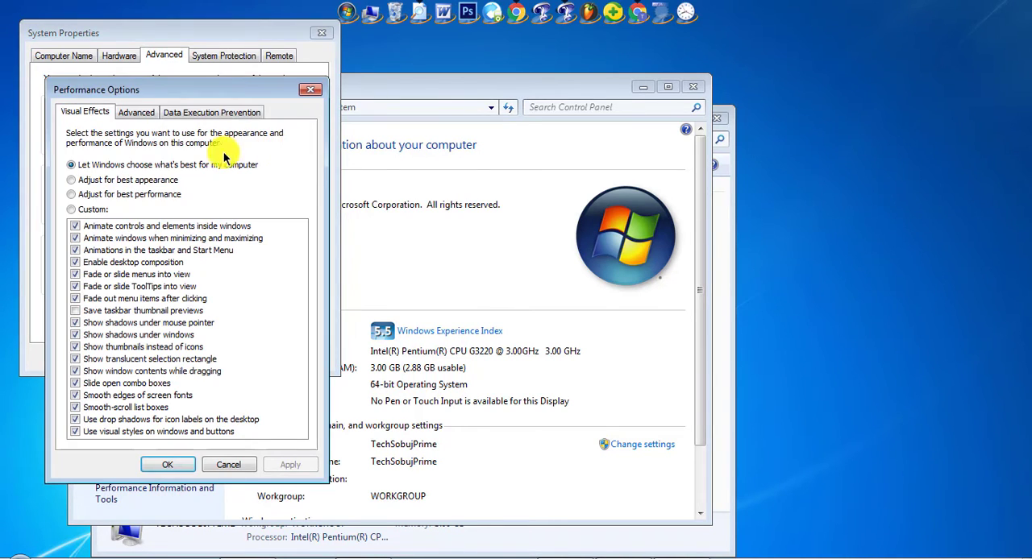
left_click(134, 112)
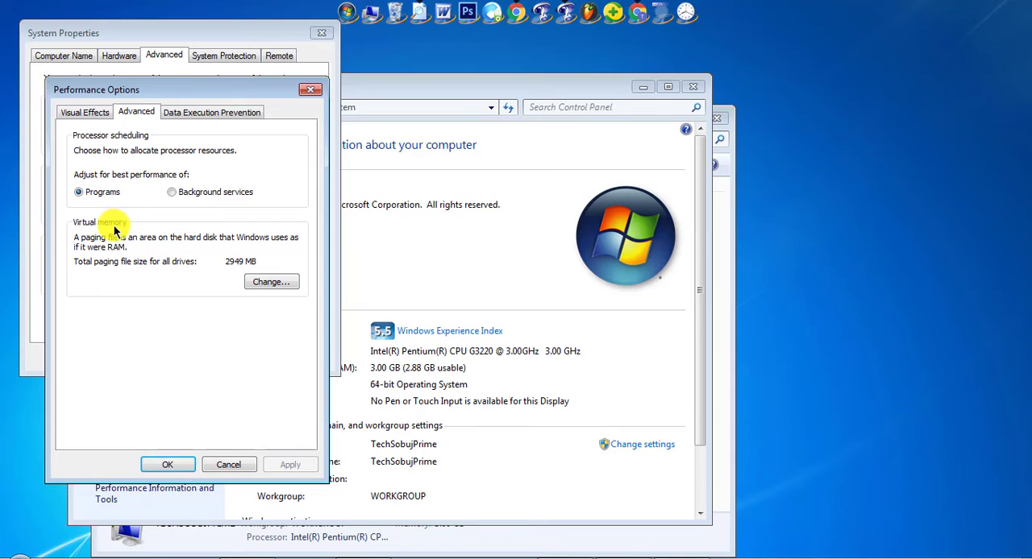
left_click(280, 285)
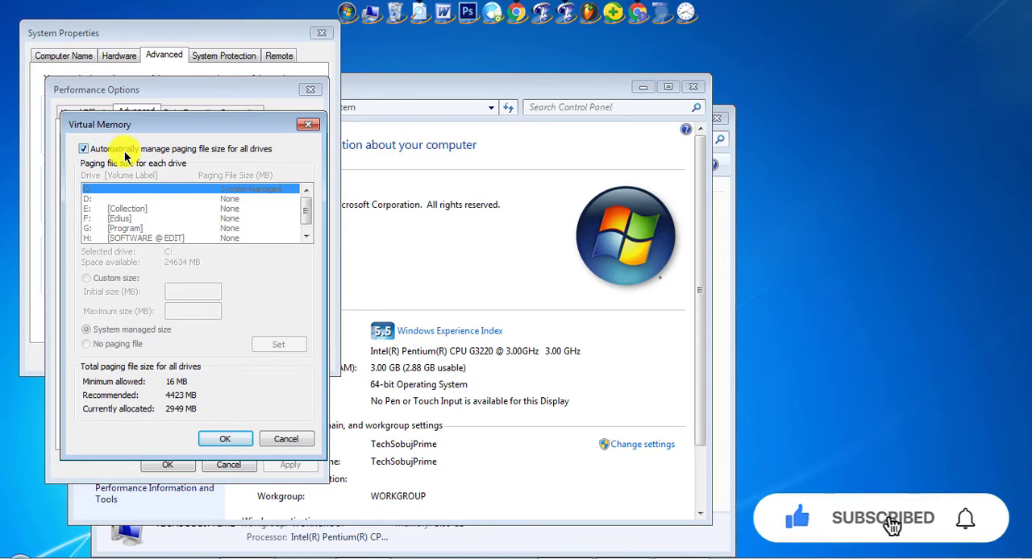
left_click(84, 149)
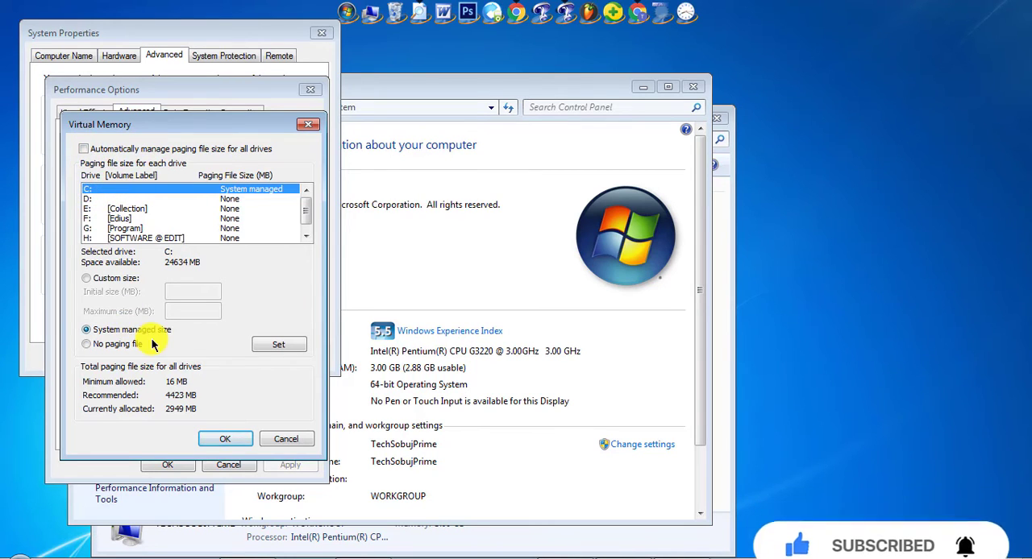
left_click(100, 281)
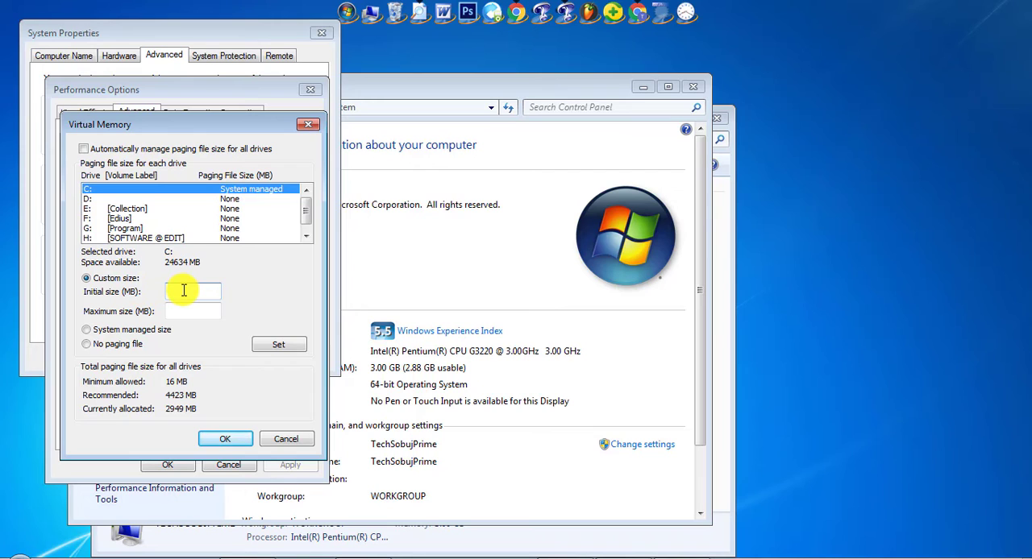
Multiply 3 by 1024 in Calculator and set the initial paging file size for drive C to 3072 MB
left_click(14, 552)
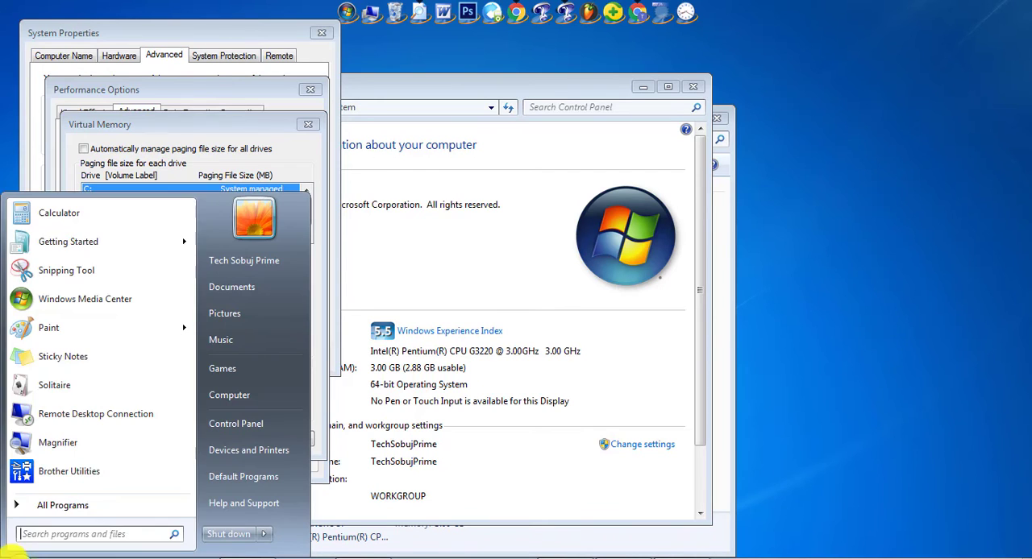
left_click(59, 214)
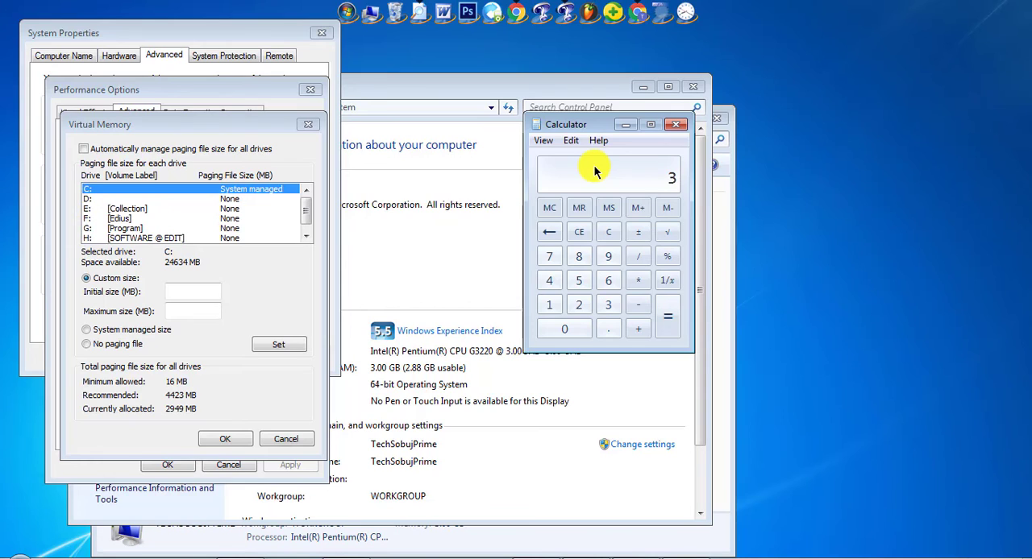
type("024")
left_click(660, 326)
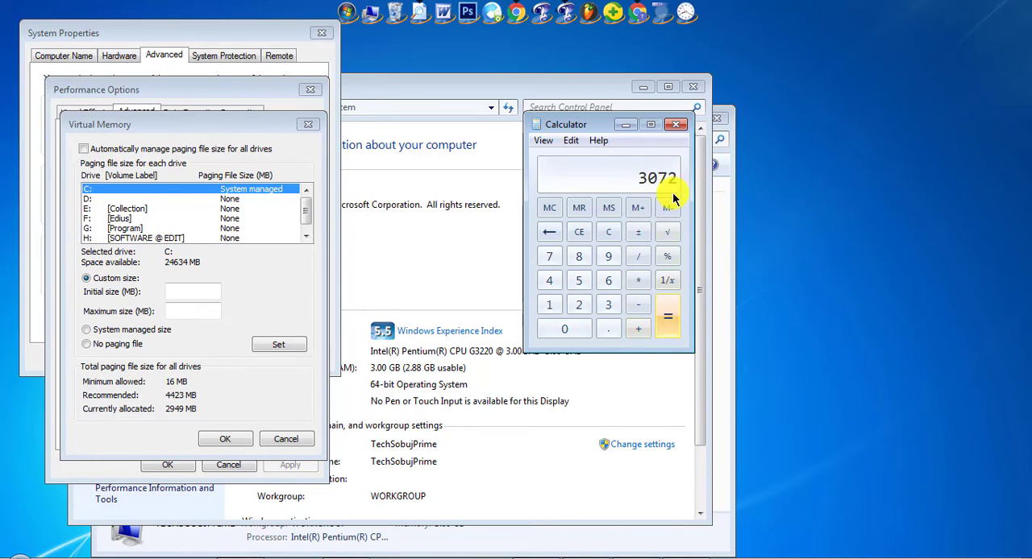
left_click(186, 290)
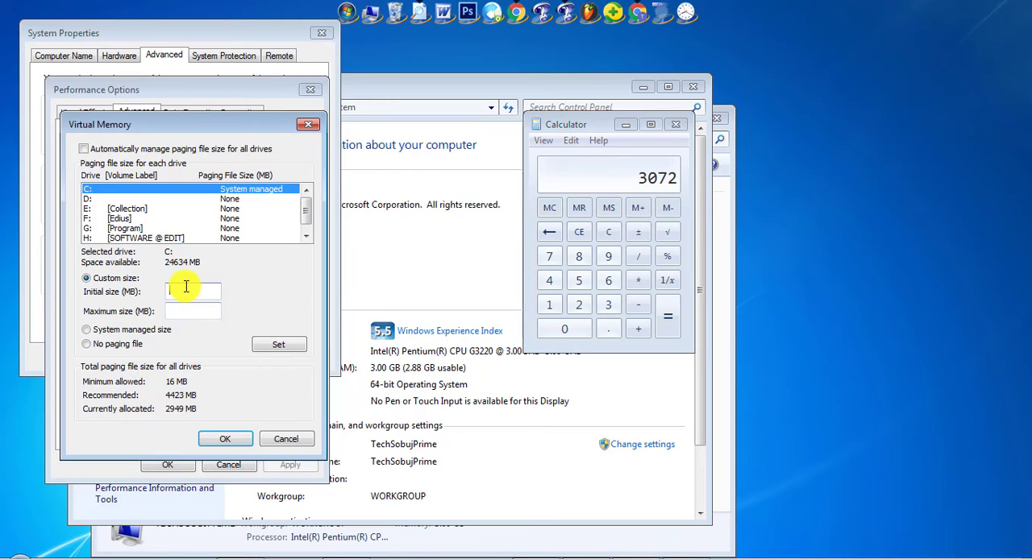
type("3072")
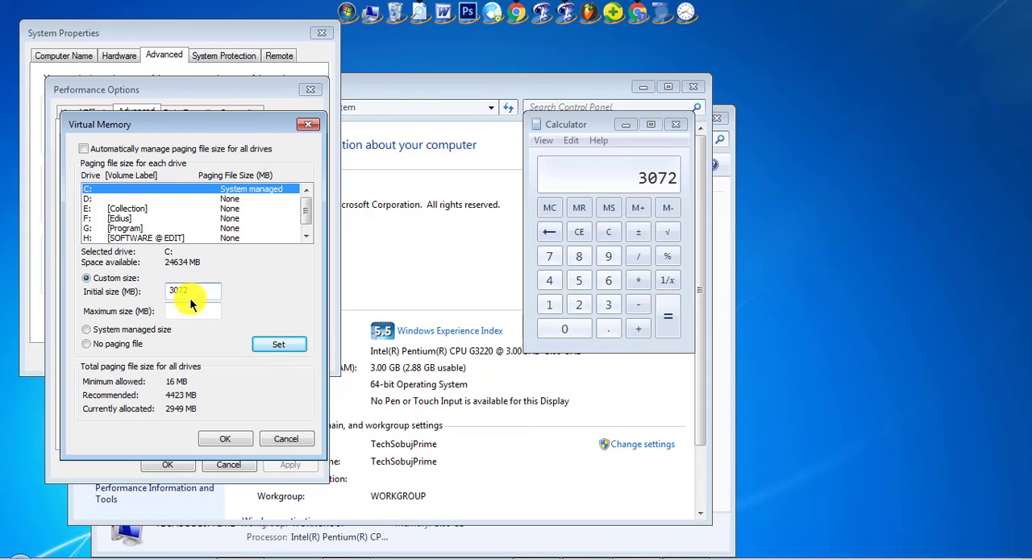
left_click_drag(201, 291, 169, 291)
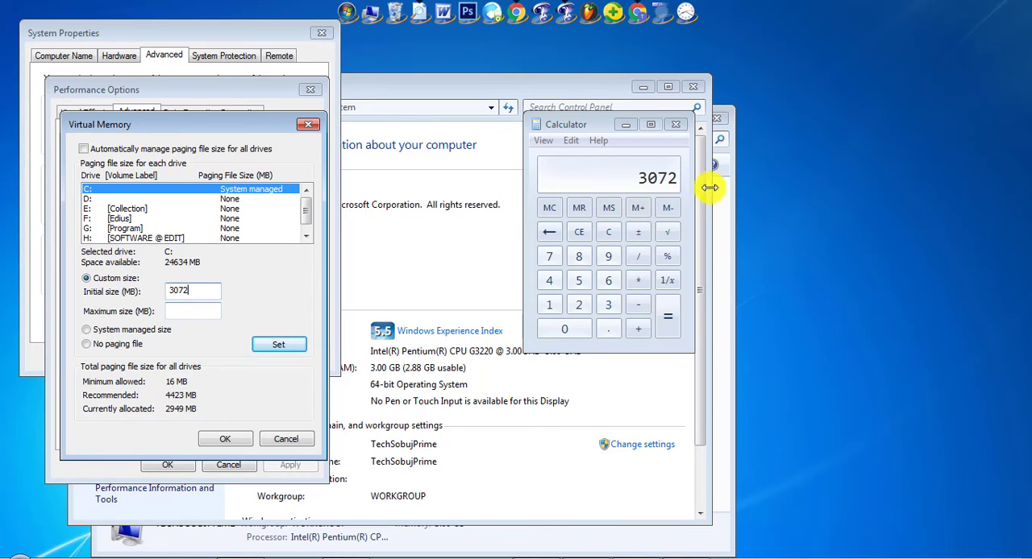
Multiply 3072 by 2 in Calculator, set the maximum paging file size to 6144 MB, and apply the virtual memory settings
left_click(588, 167)
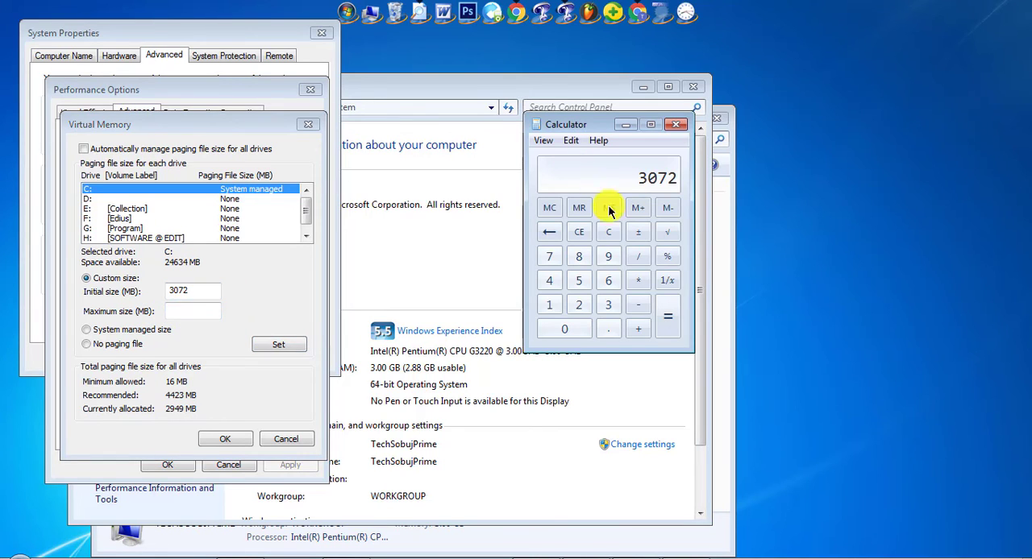
left_click(636, 280)
left_click(578, 304)
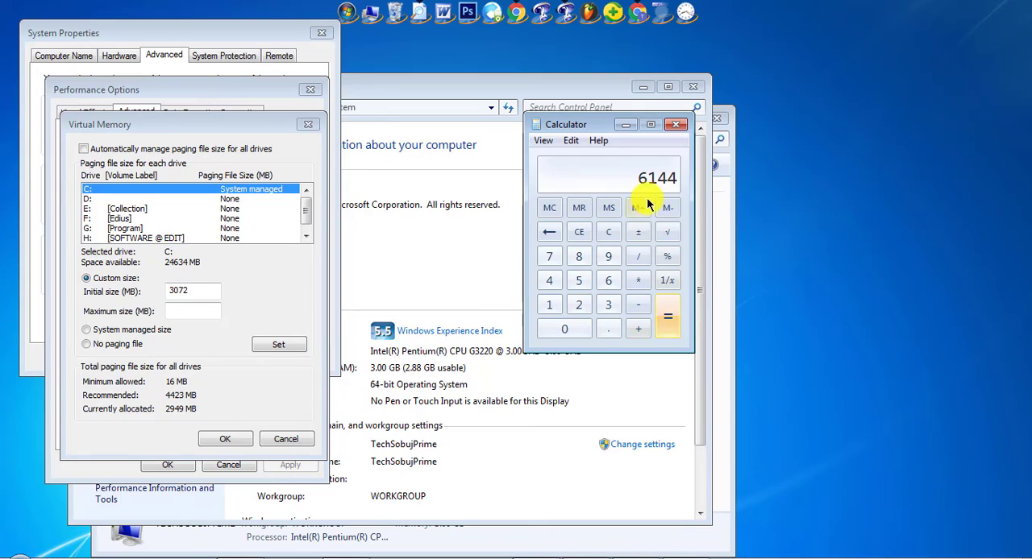
left_click(201, 312)
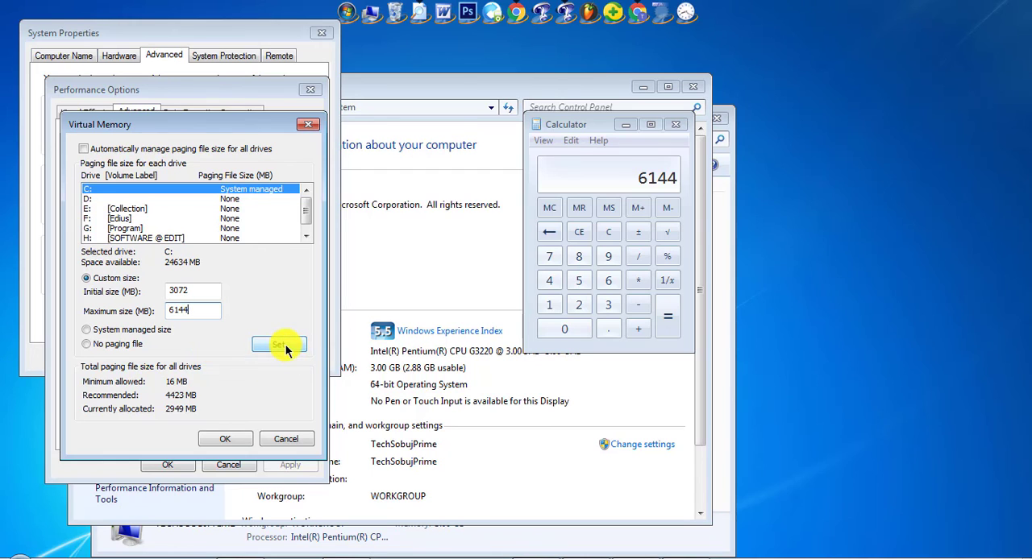
left_click(226, 439)
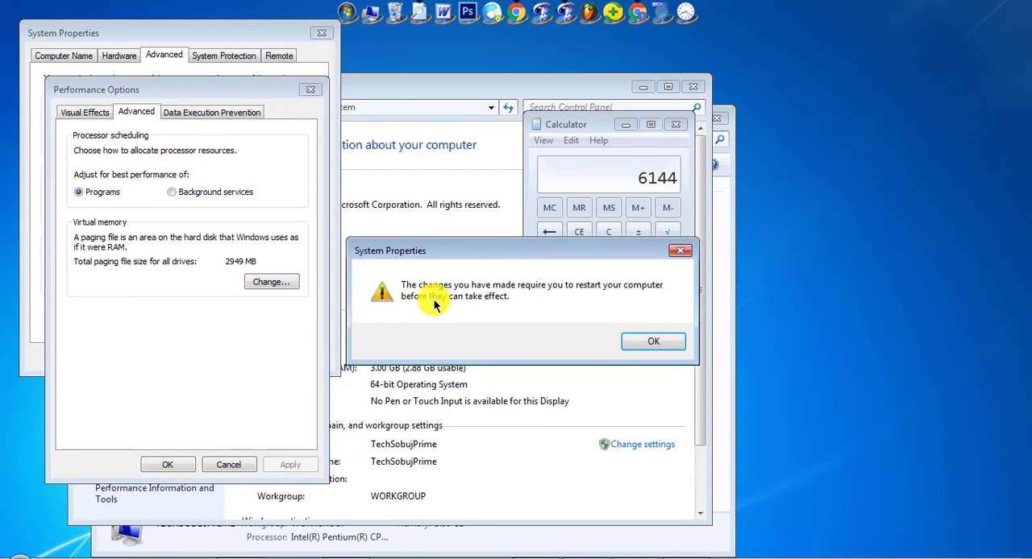